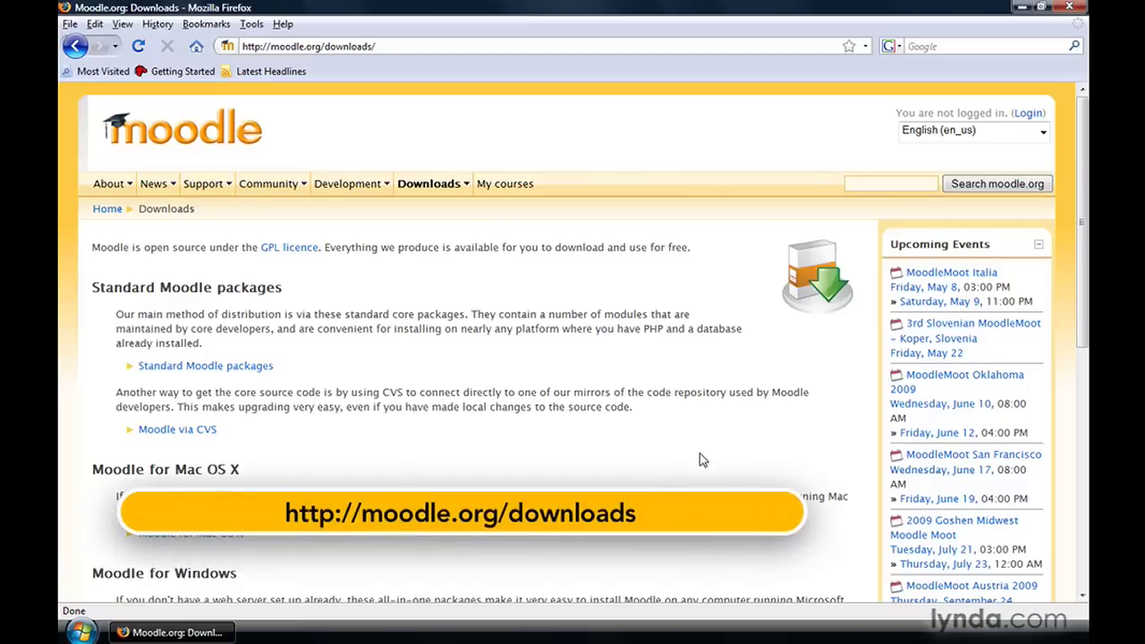
- Scroll to the Moodle for Windows section and open the Windows packages page
scroll(702, 460, "down", 5)
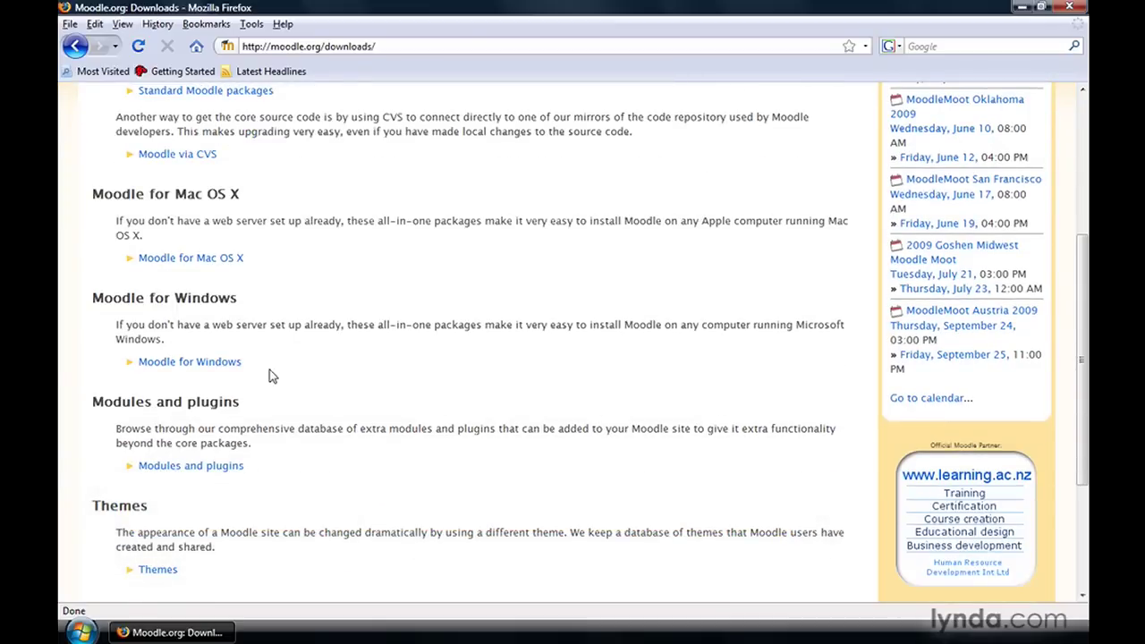
left_click(200, 370)
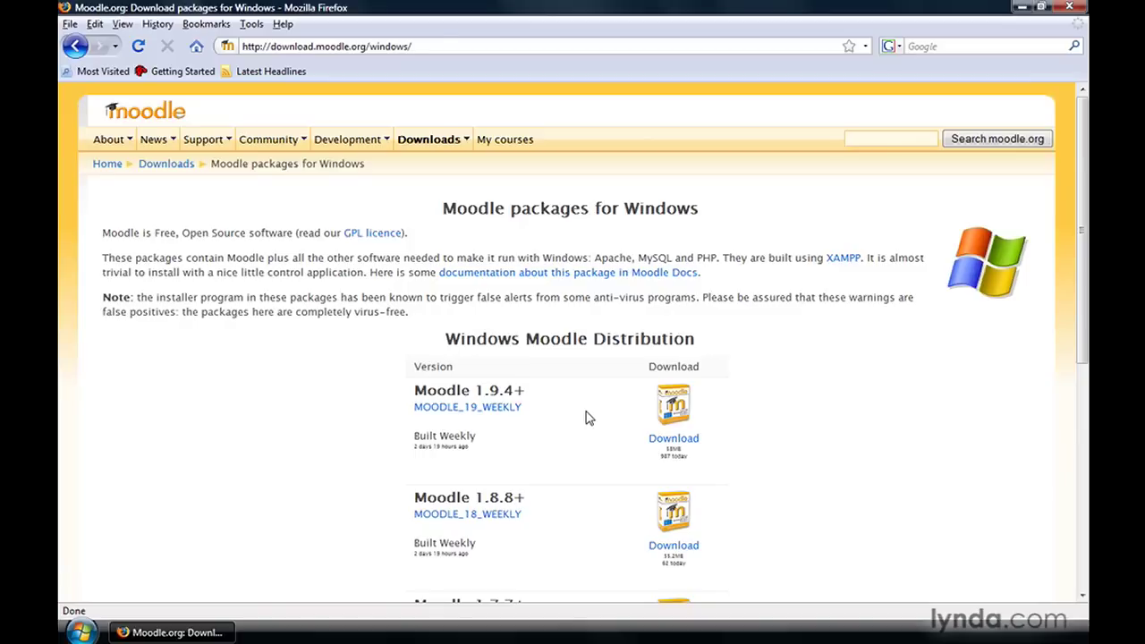
- Download the Moodle 1.9.4+ package, MoodleWindowsInstaller-latest-19.zip, saving it to disk
left_click(673, 438)
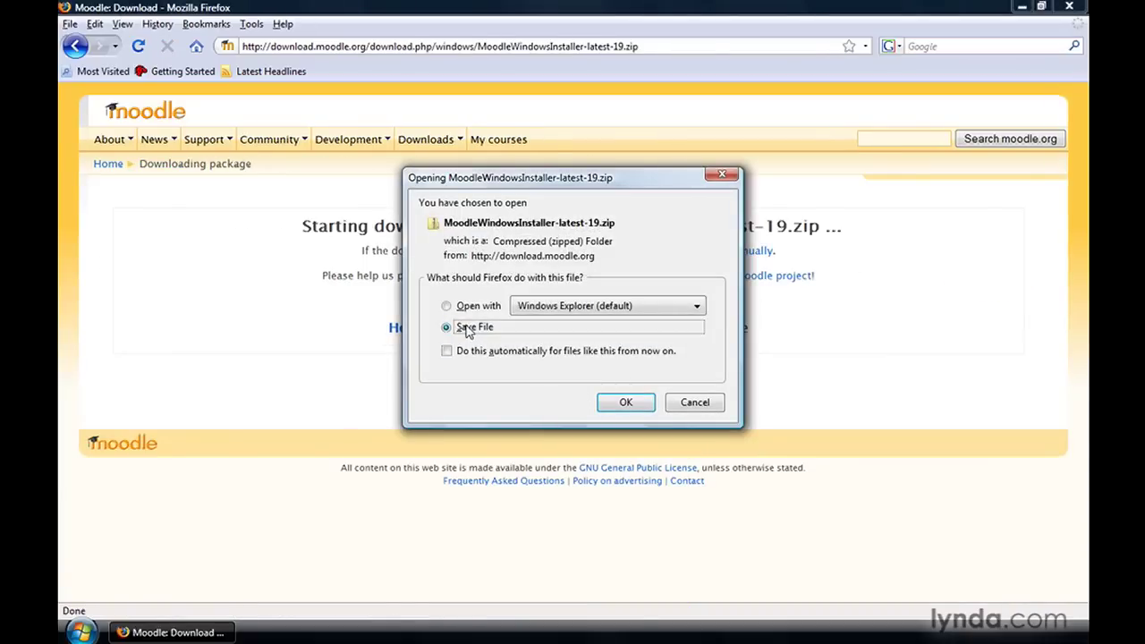
left_click(626, 403)
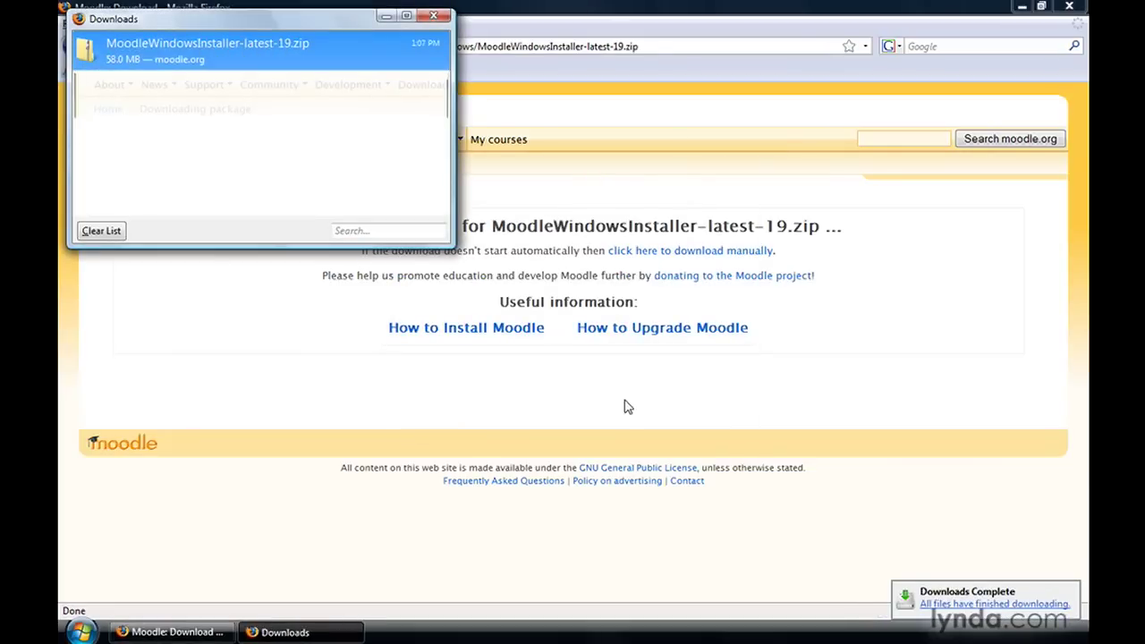
- Minimize the Downloads window and Firefox so the Windows desktop shows
left_click(327, 637)
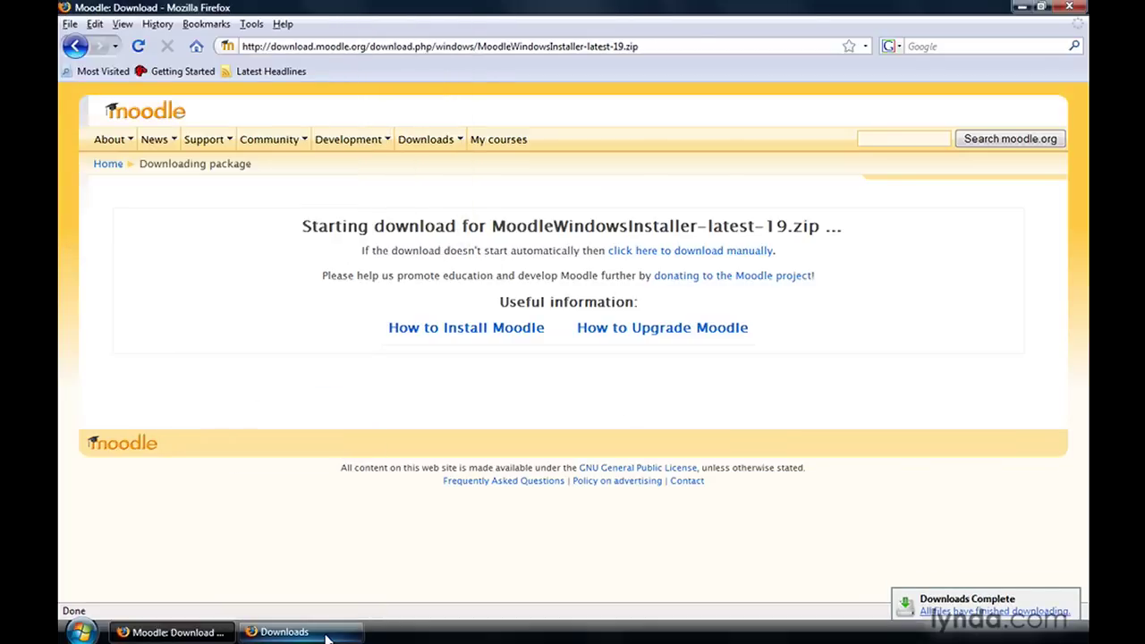
left_click(1026, 7)
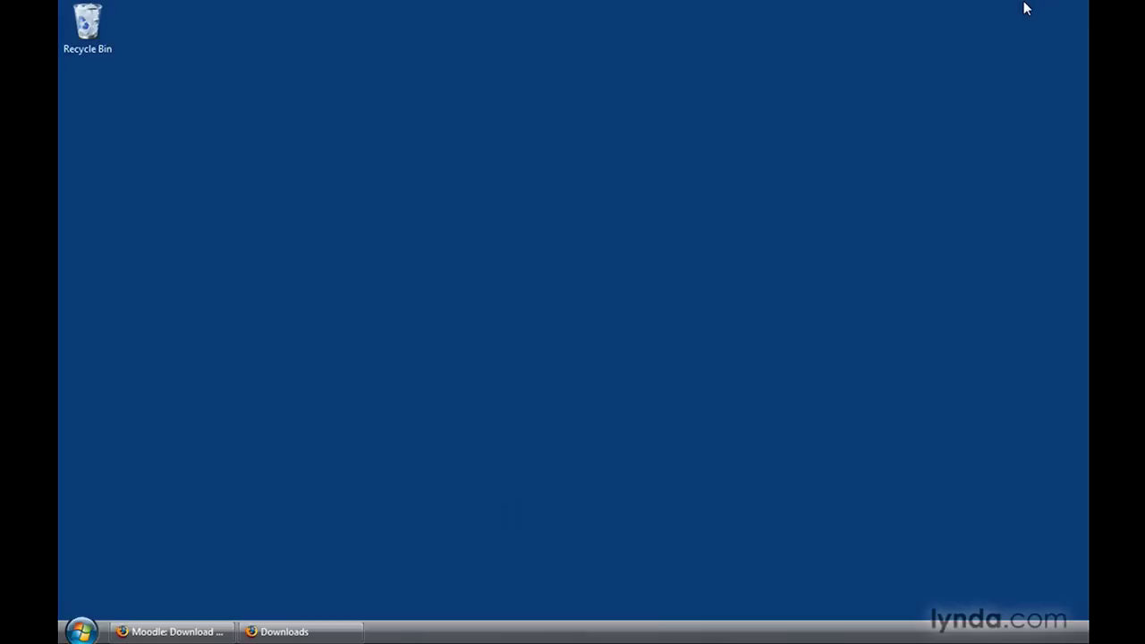
left_click(82, 631)
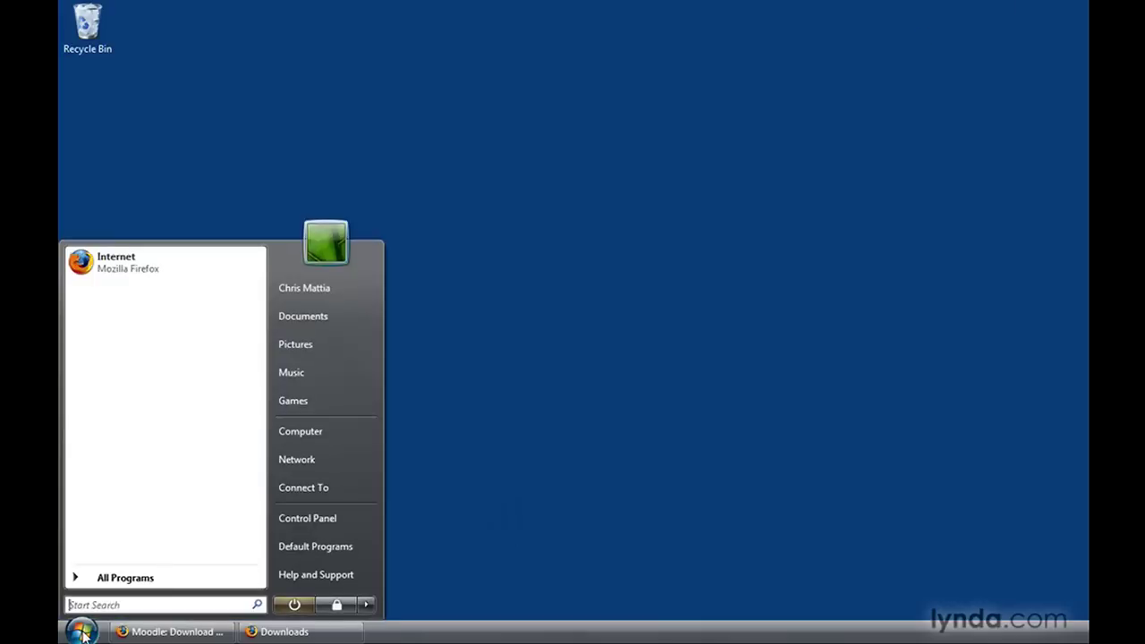
- Open your user folder's Downloads and bring up the MoodleWindowsInstaller-latest-19 zip's context menu
left_click(312, 289)
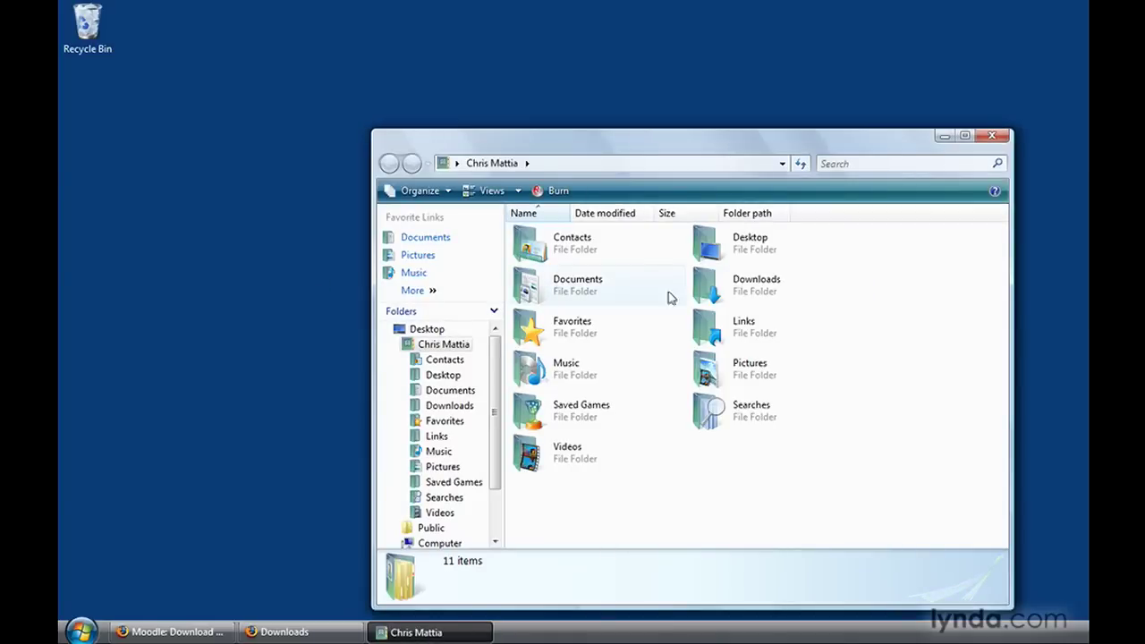
double_click(722, 292)
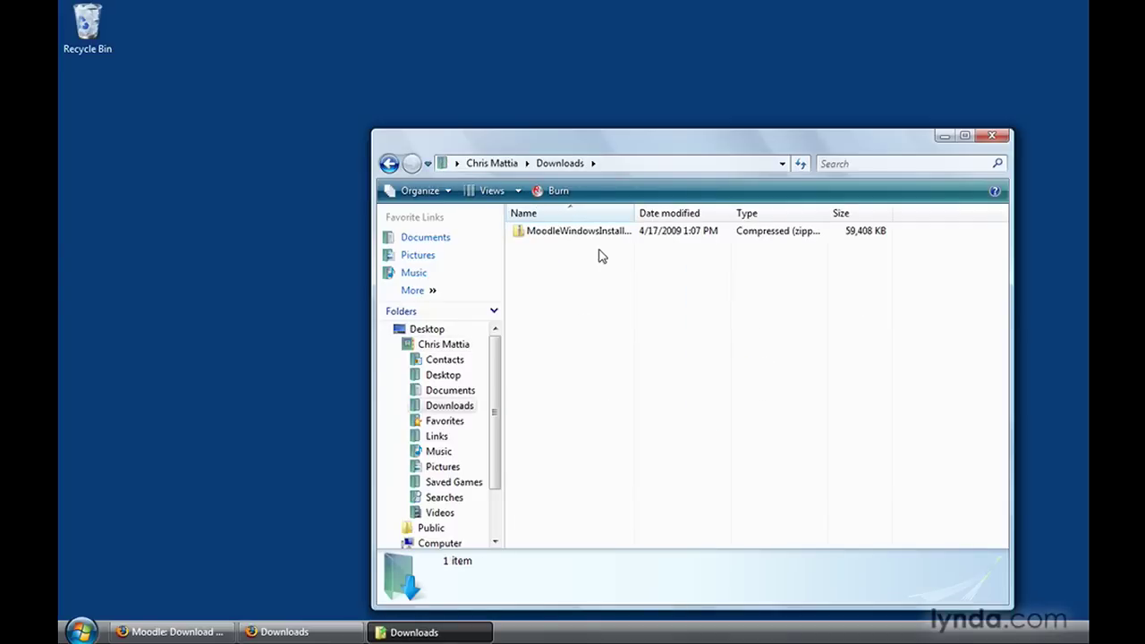
right_click(542, 238)
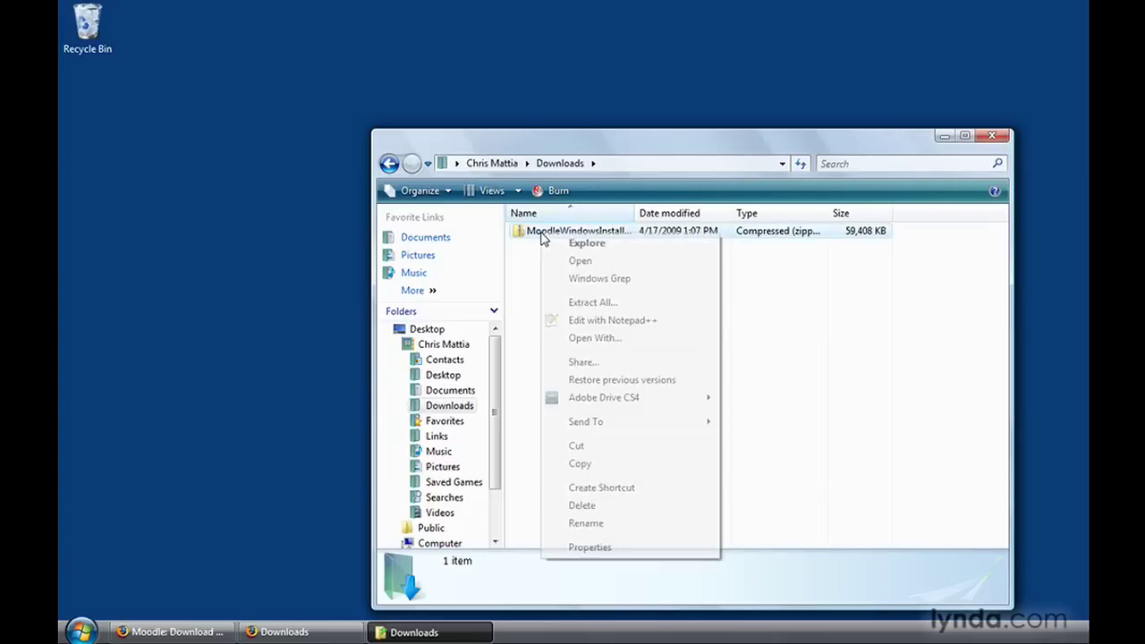
- Start Extract All on the Moodle installer zip and browse for a destination
left_click(574, 309)
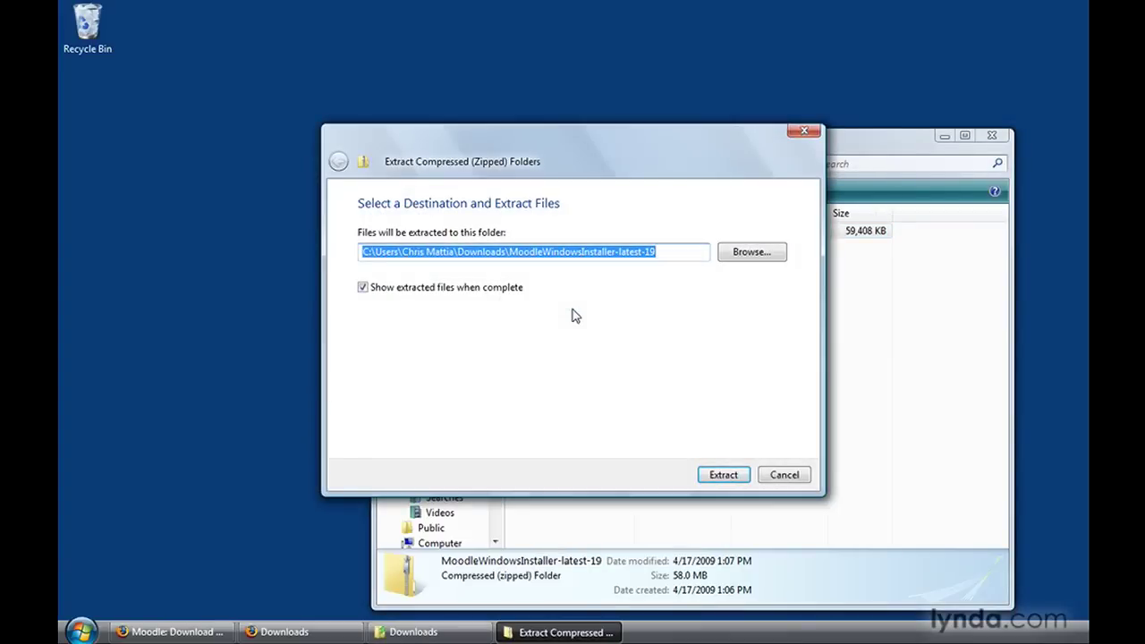
left_click(762, 257)
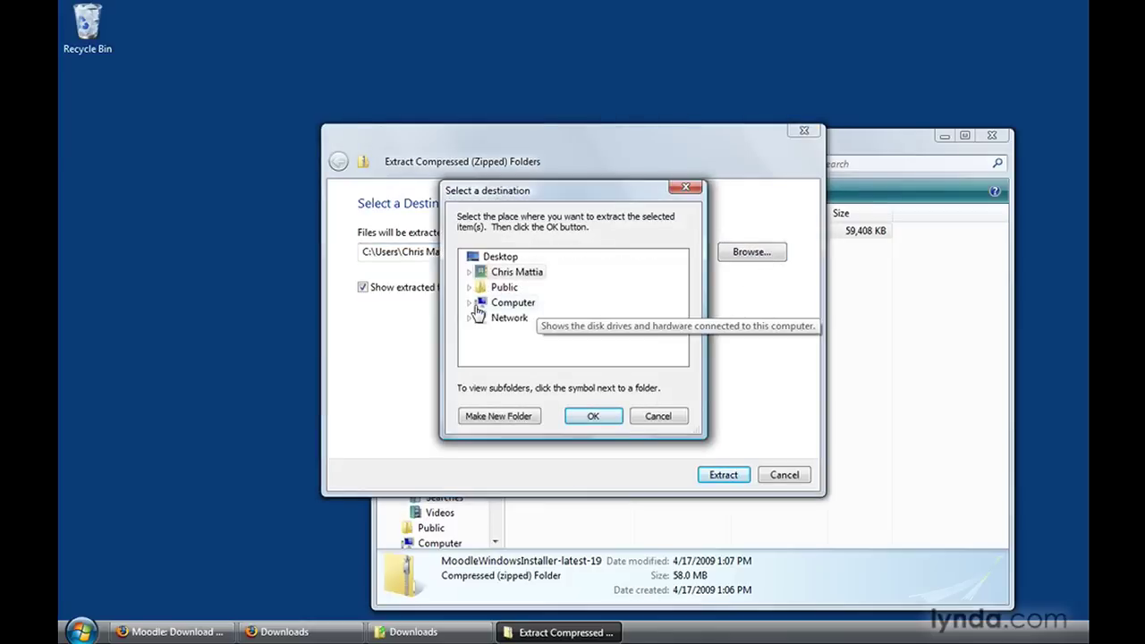
- Create a moodle19 folder on Local Disk (C:) and extract the zip into C:\moodle19
left_click(477, 304)
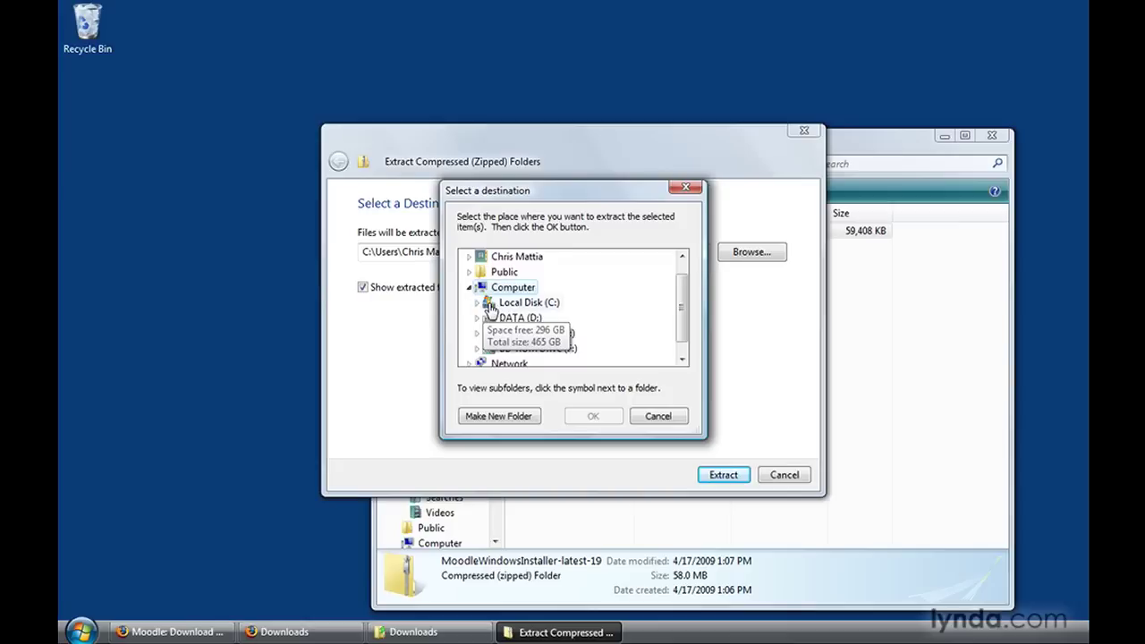
double_click(490, 304)
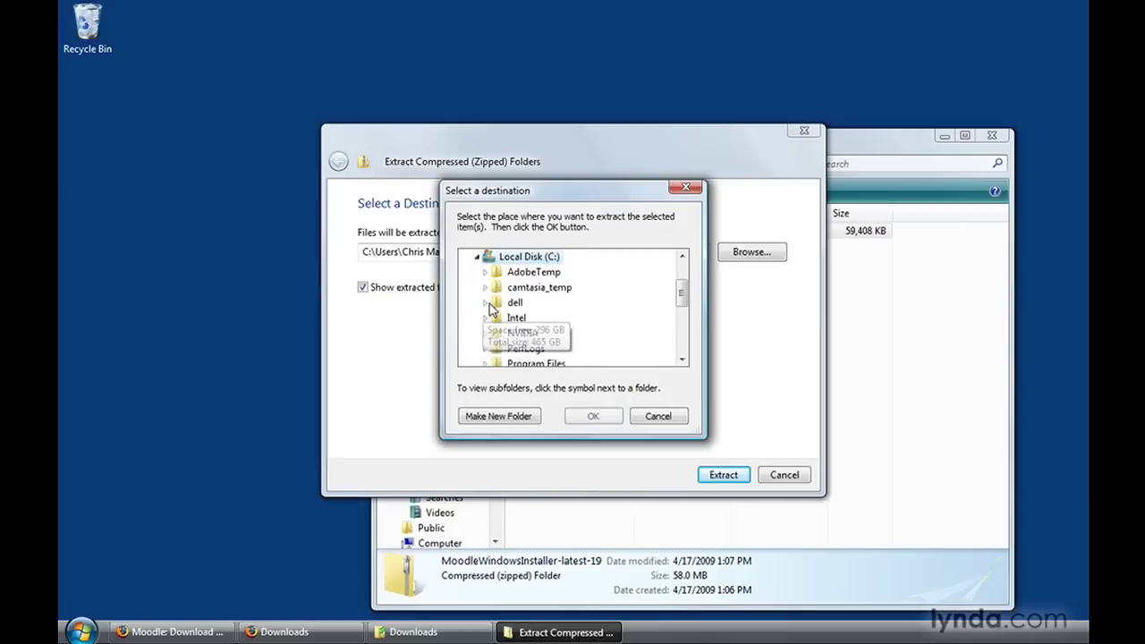
left_click(481, 416)
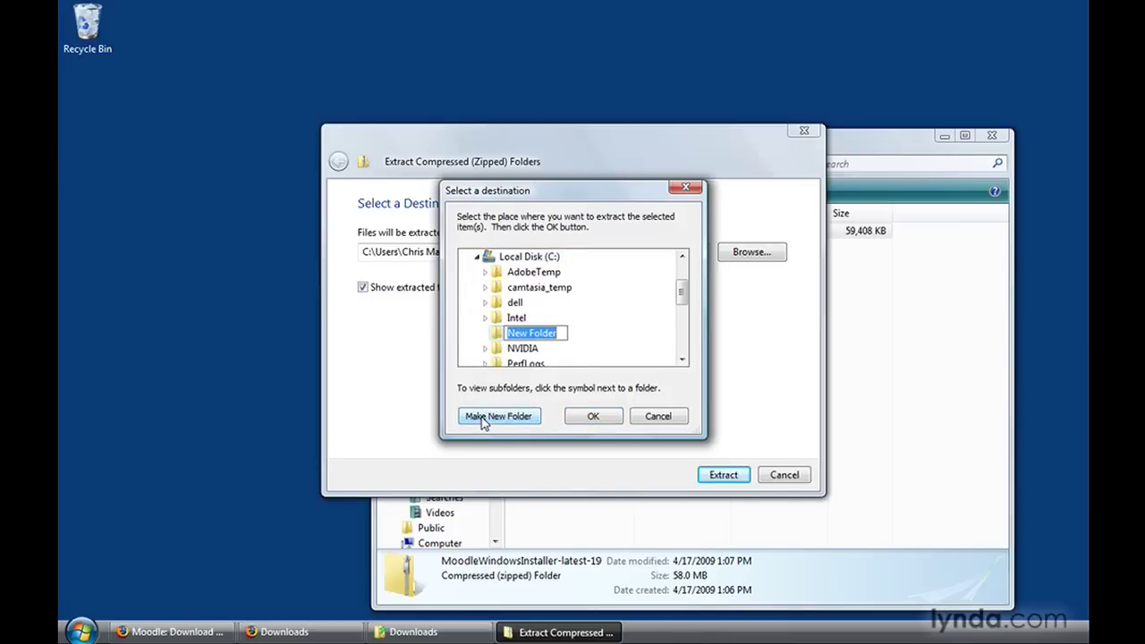
type("moodle")
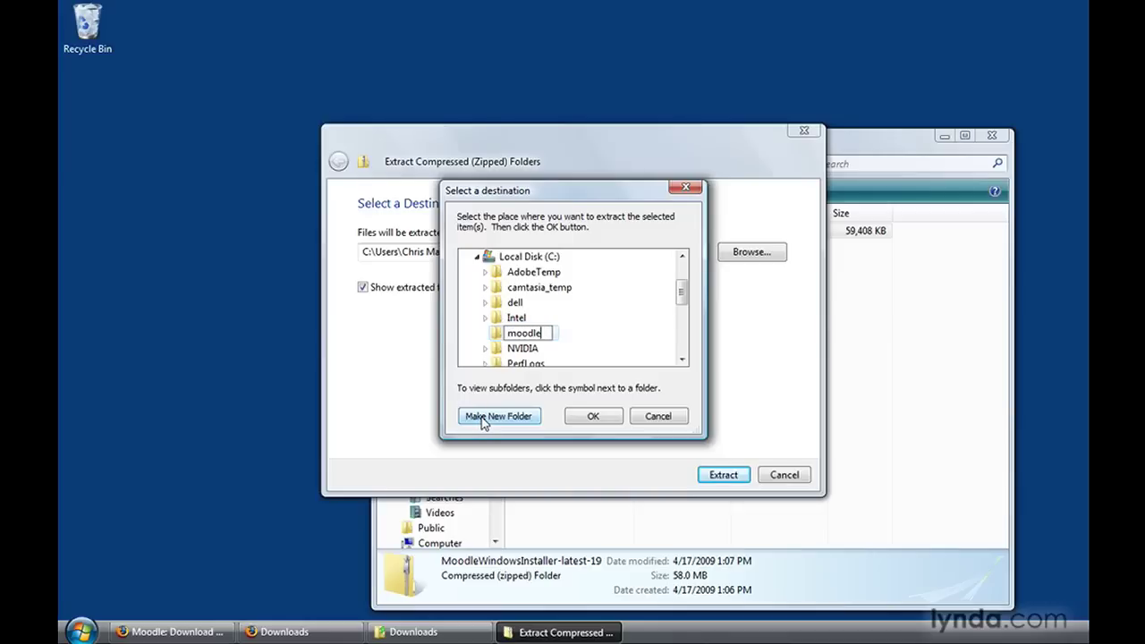
type("19")
left_click(592, 417)
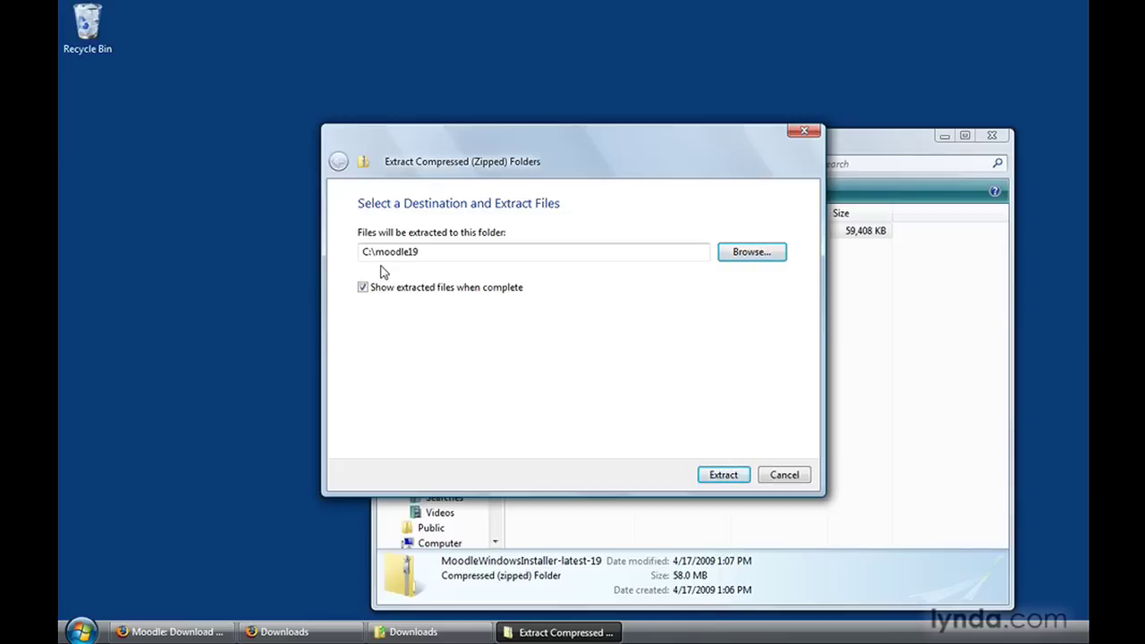
left_click(725, 476)
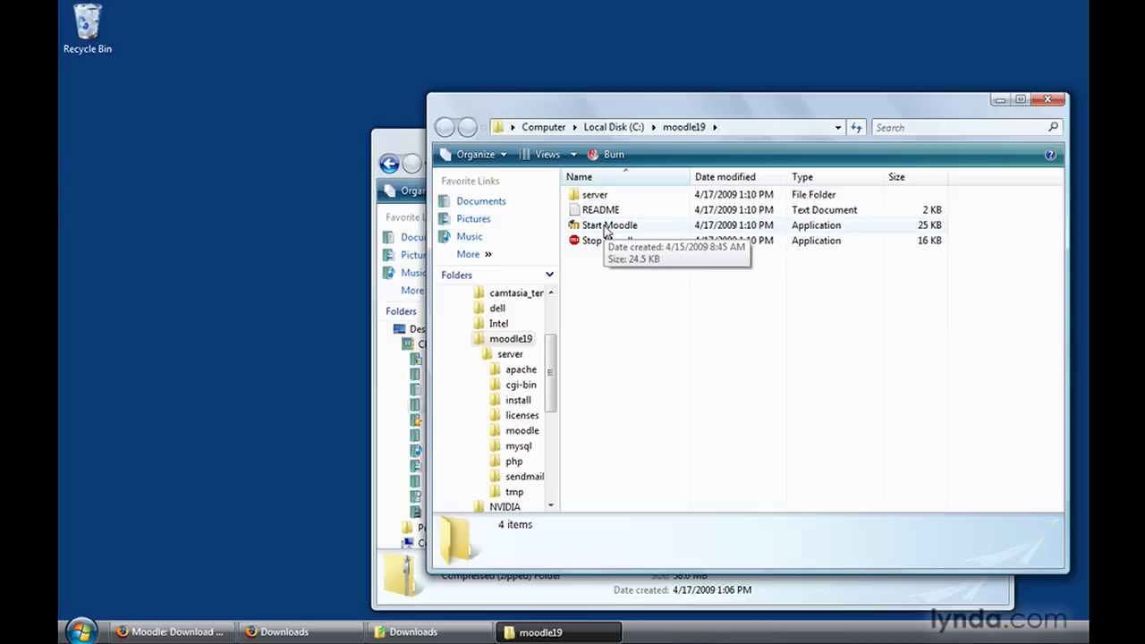
- Close the Stop Moodle console, rerun Start Moodle so Apache and MySQL run, and minimize it
double_click(605, 229)
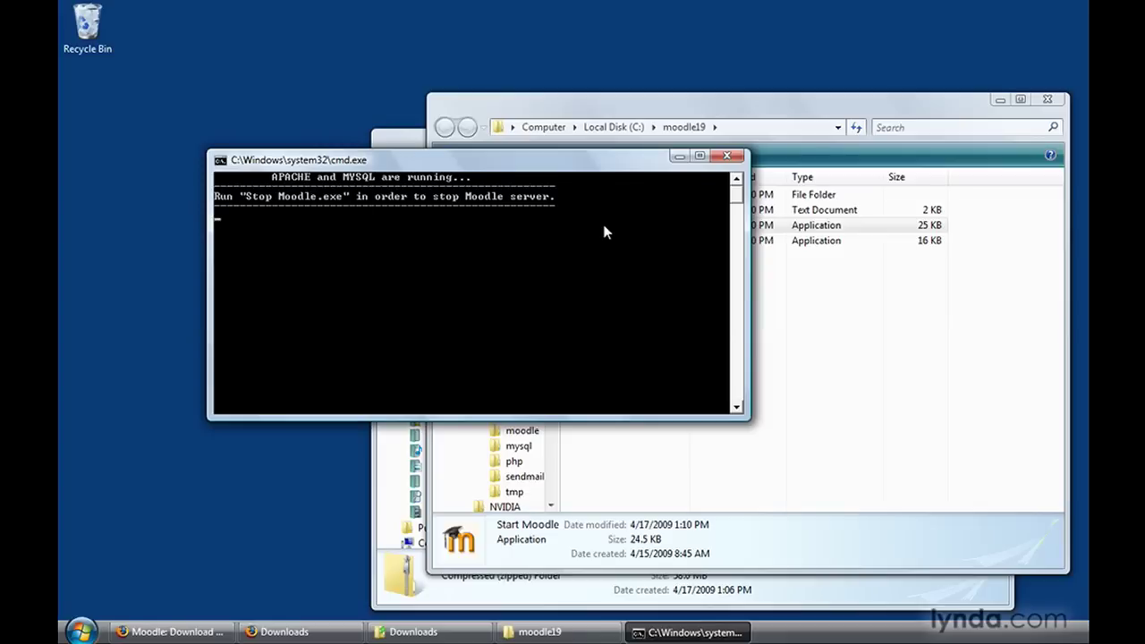
left_click(815, 298)
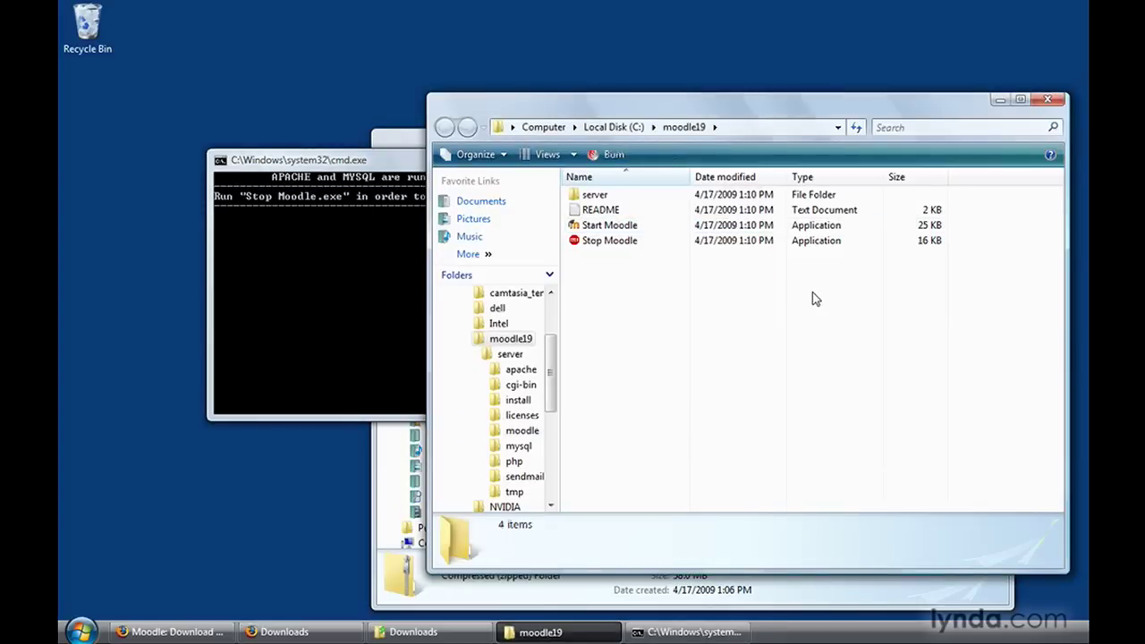
left_click(614, 244)
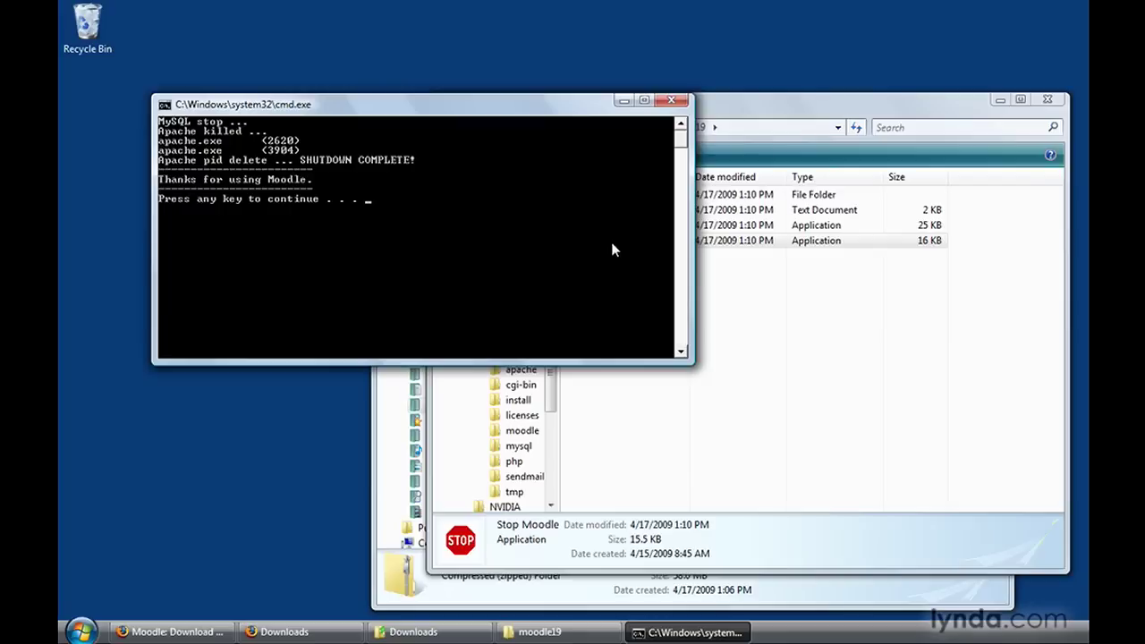
key("space")
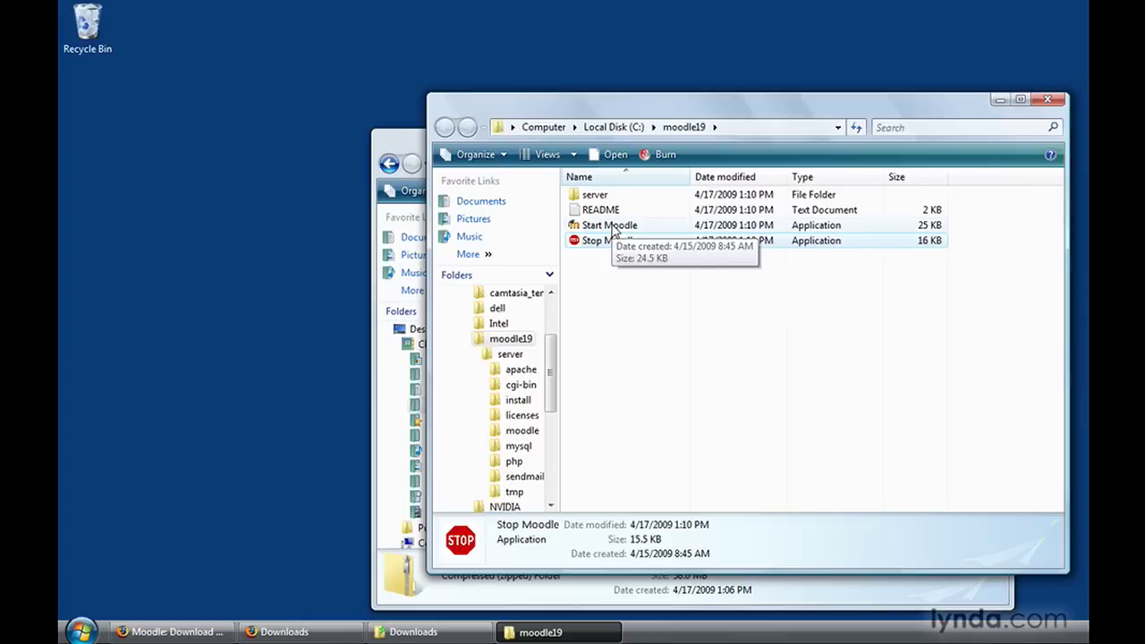
double_click(611, 225)
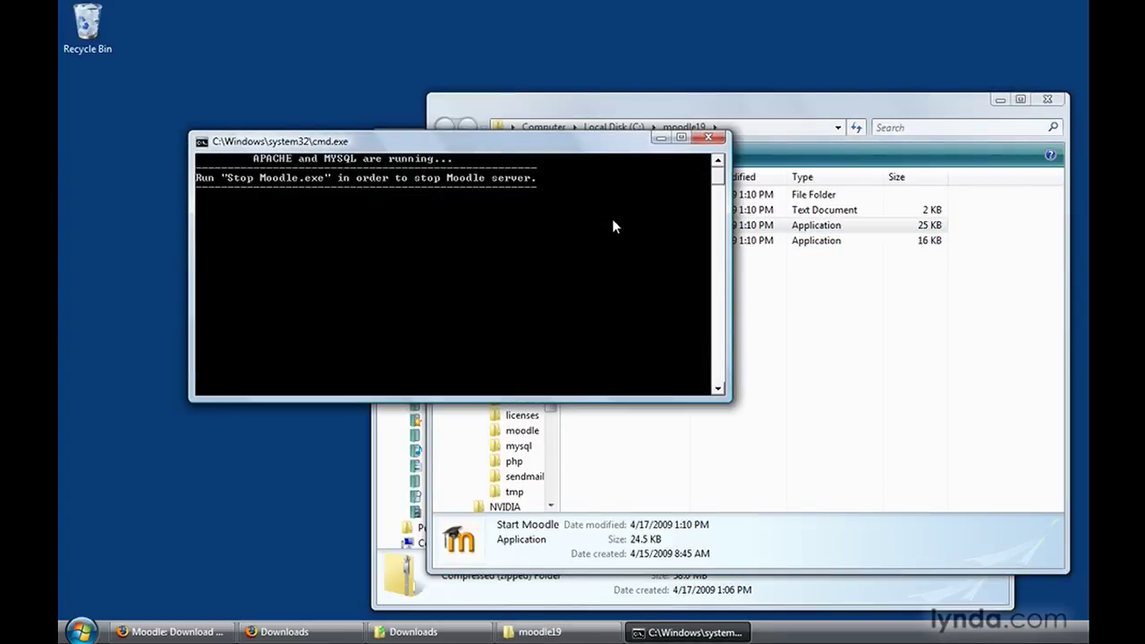
left_click(660, 138)
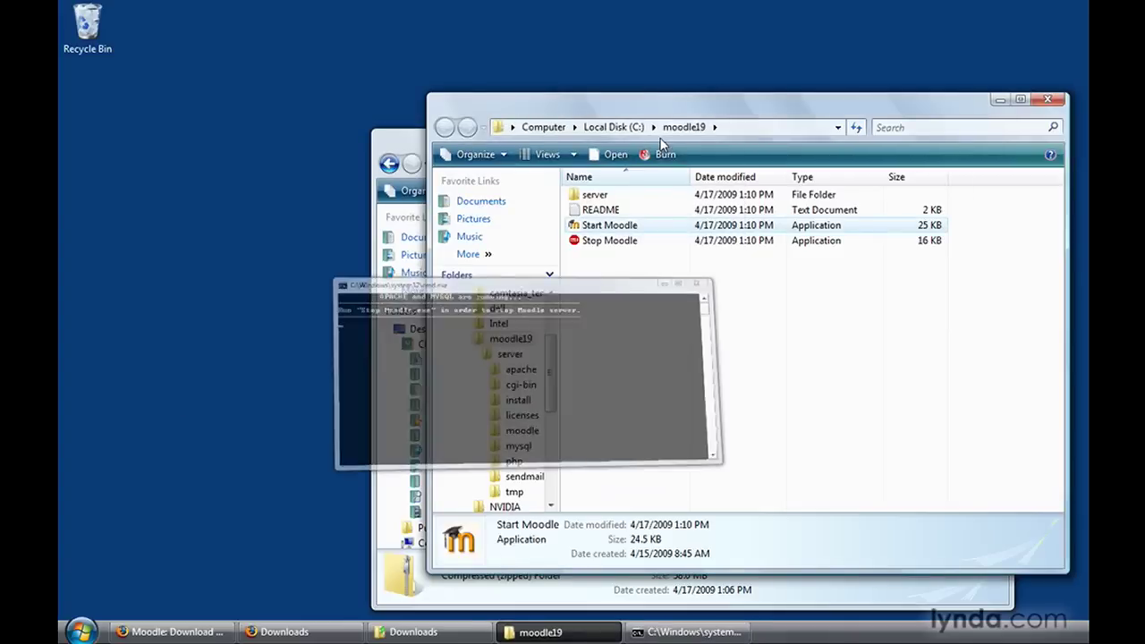
- Return to Firefox and load the local site at 127.0.0.1
left_click(190, 632)
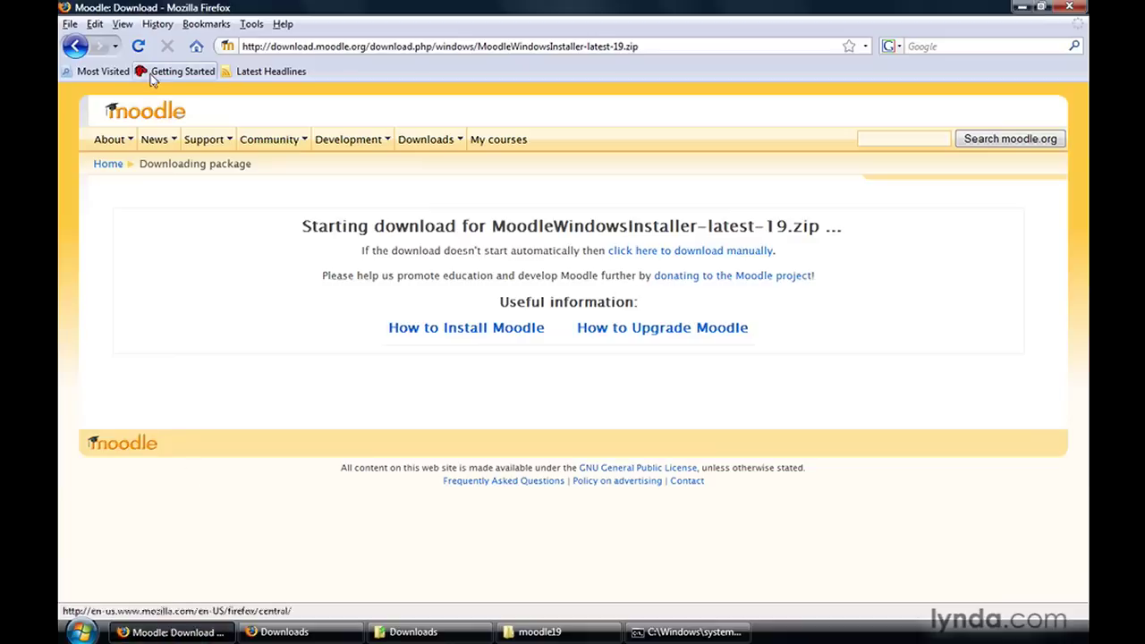
left_click(246, 46)
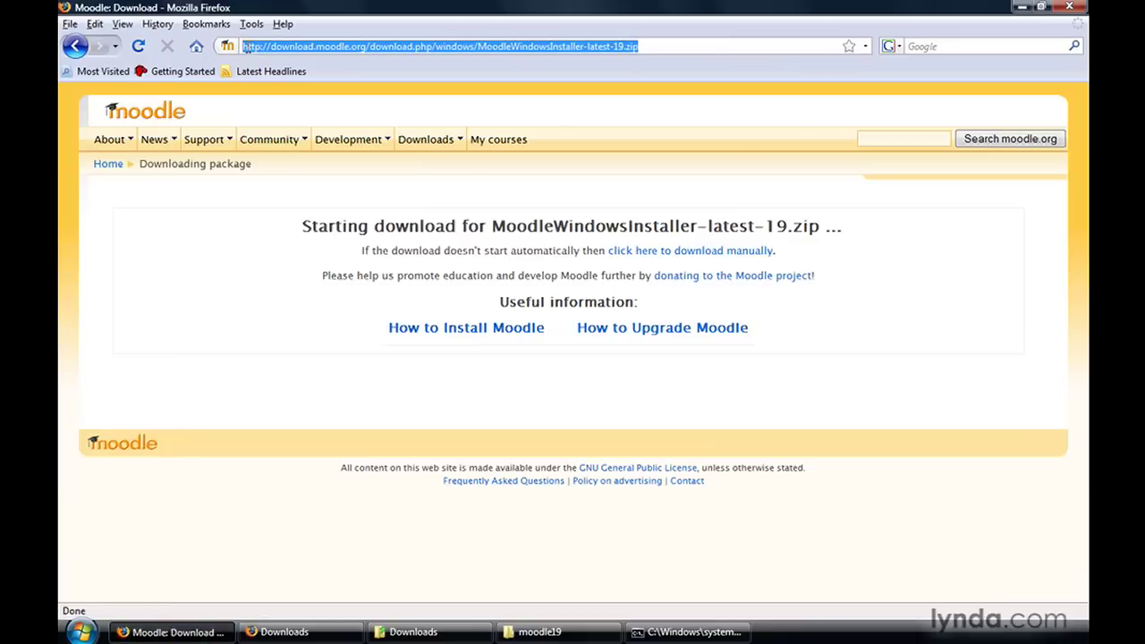
type("127")
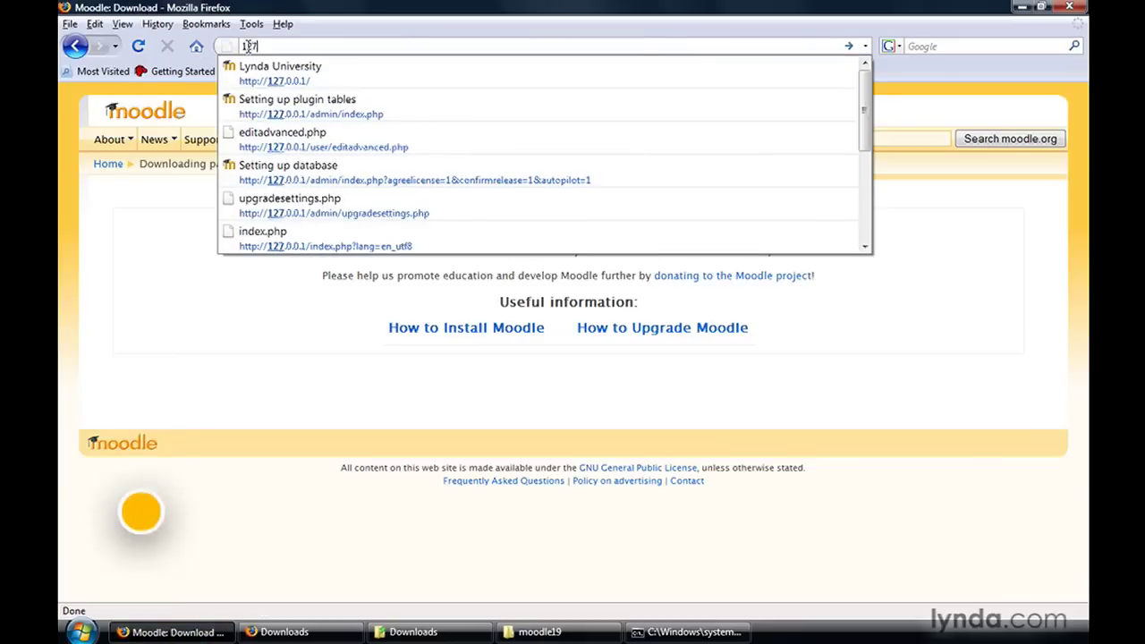
type(".0.0.1")
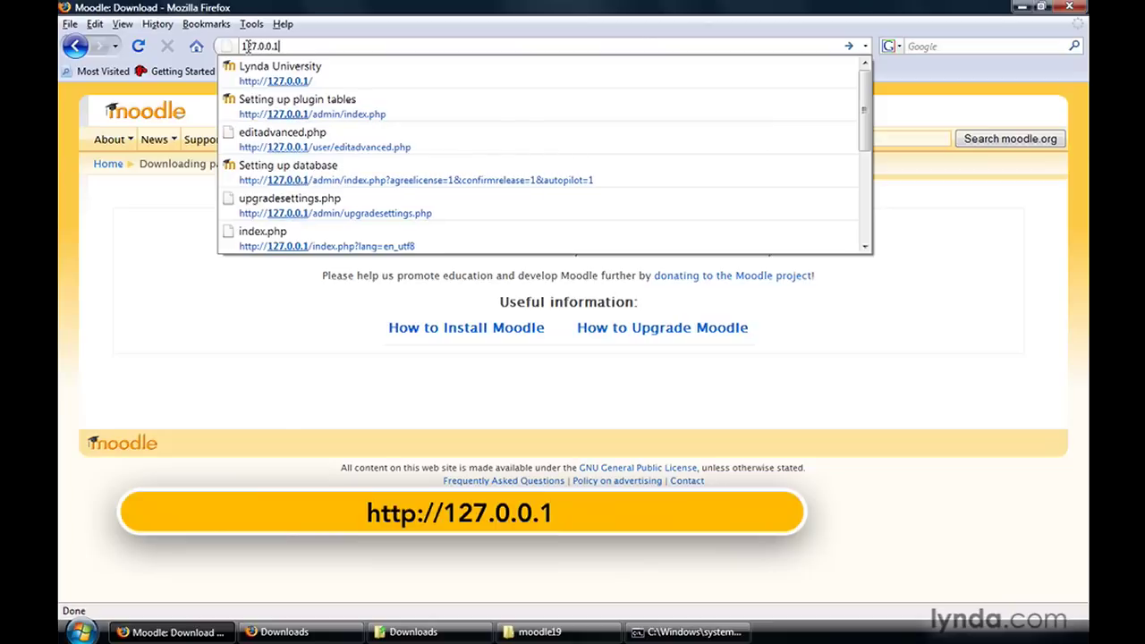
key("Return")
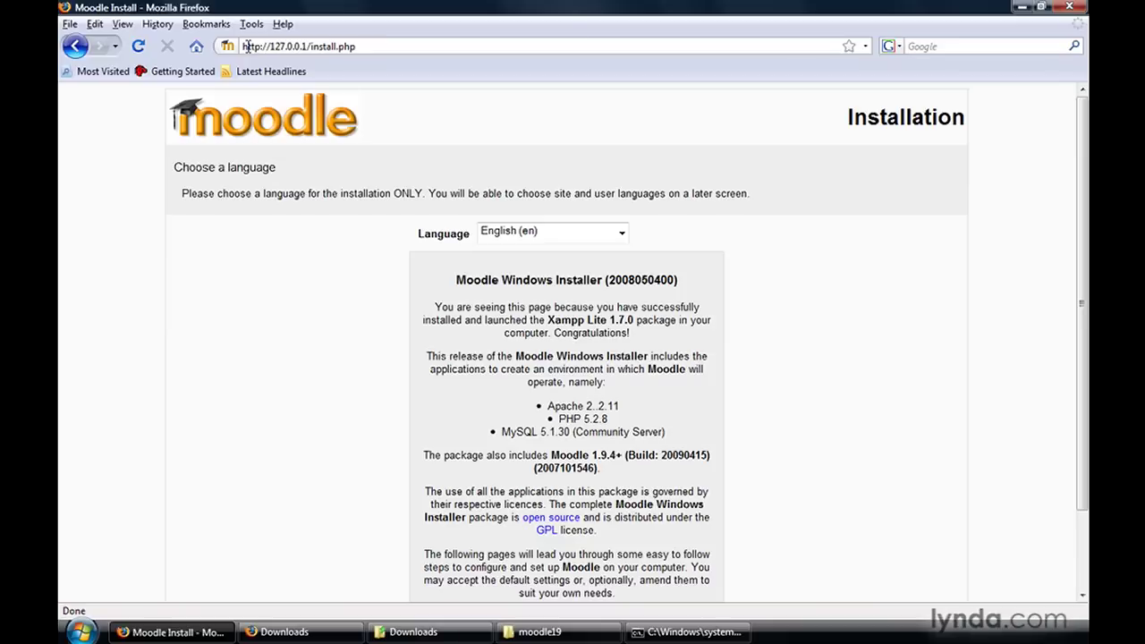
- Continue with English (en) as installation language and past the passing PHP settings check
scroll(904, 445, "down", 2)
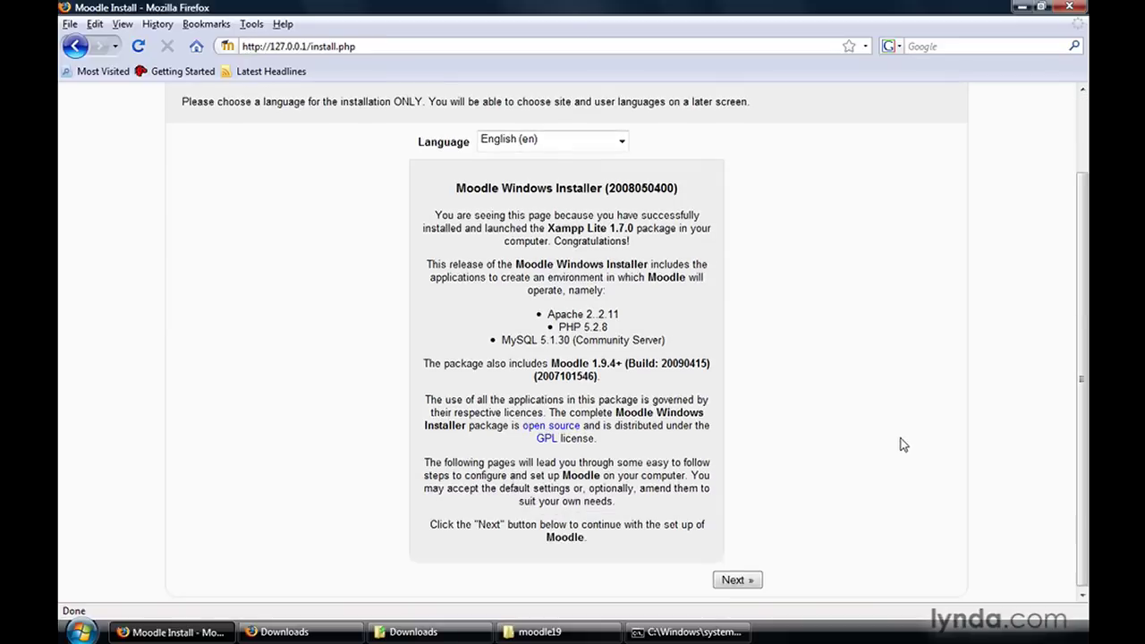
left_click(735, 579)
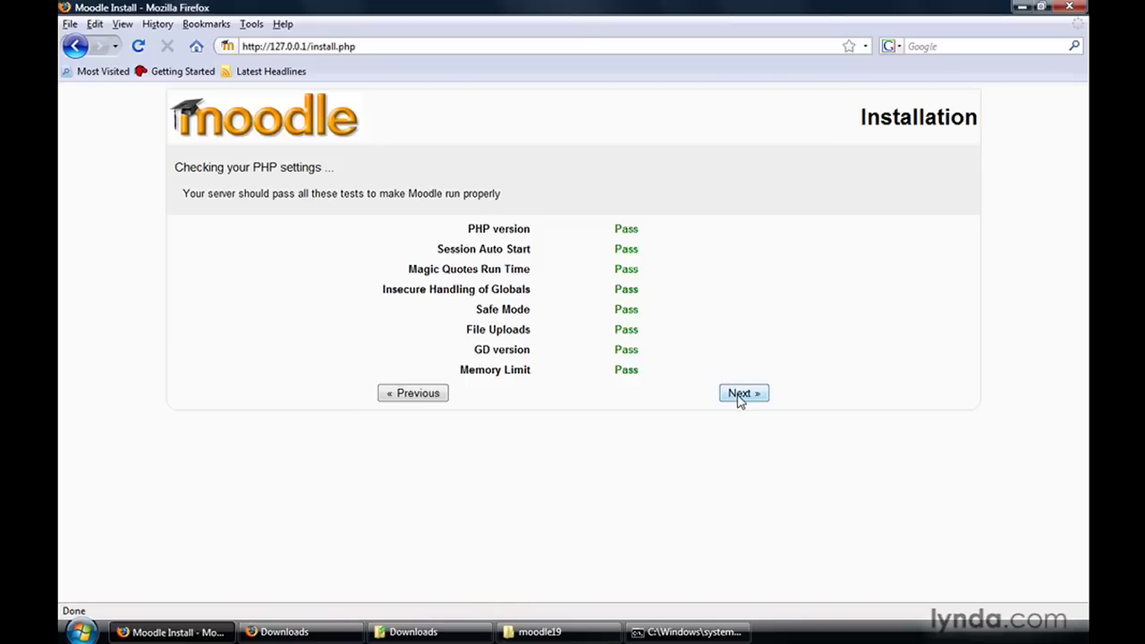
left_click(739, 393)
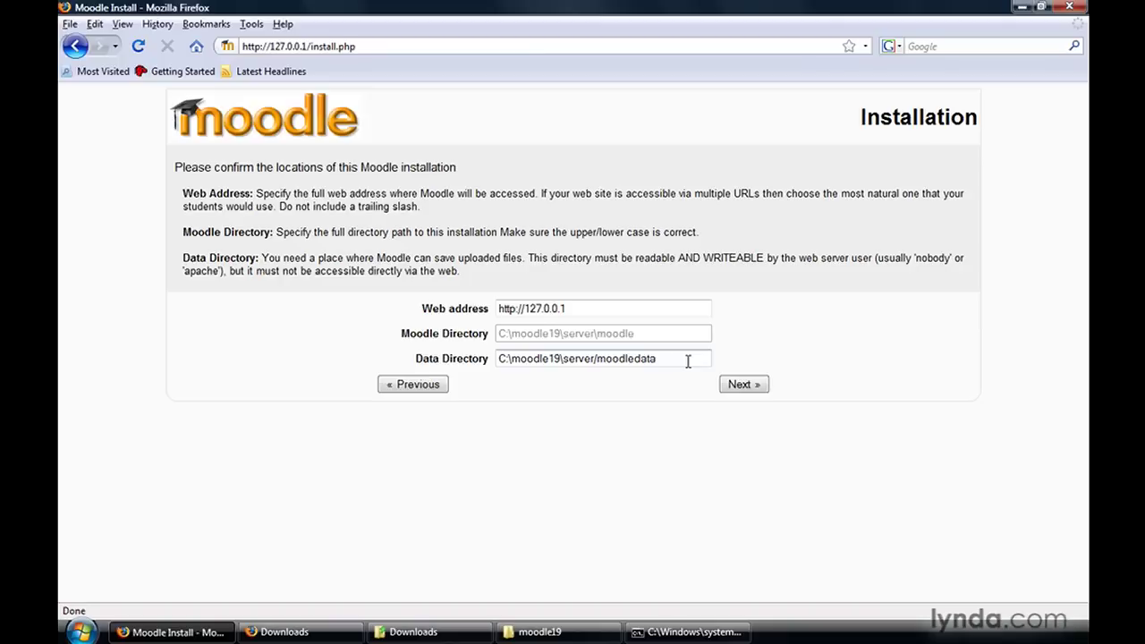
- Accept the default installation locations and the default database settings
left_click(745, 386)
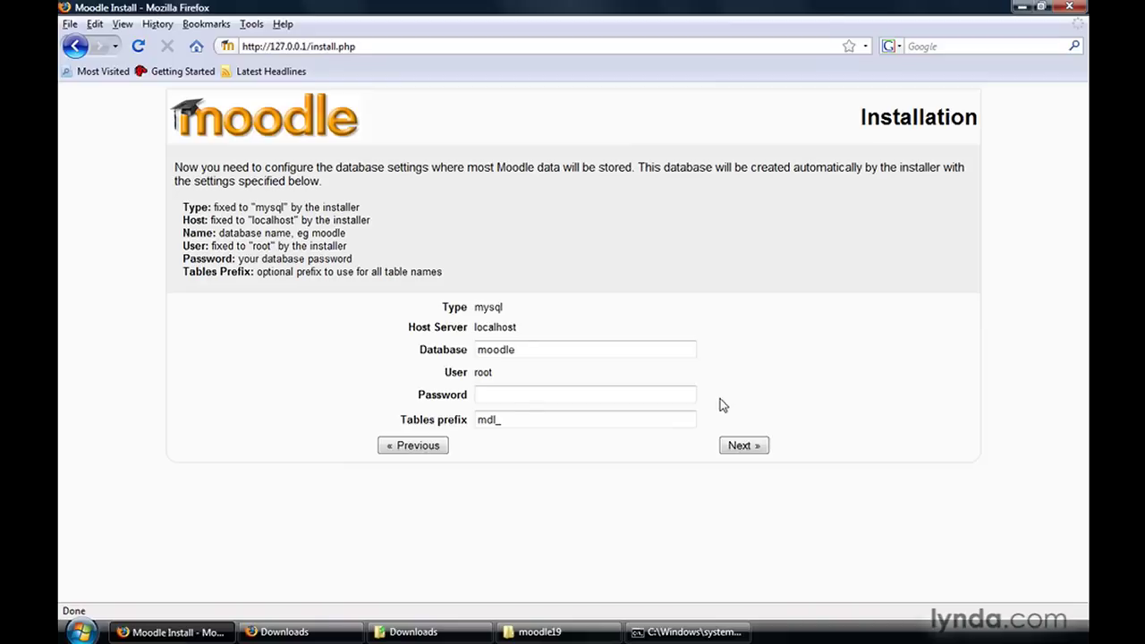
left_click(740, 447)
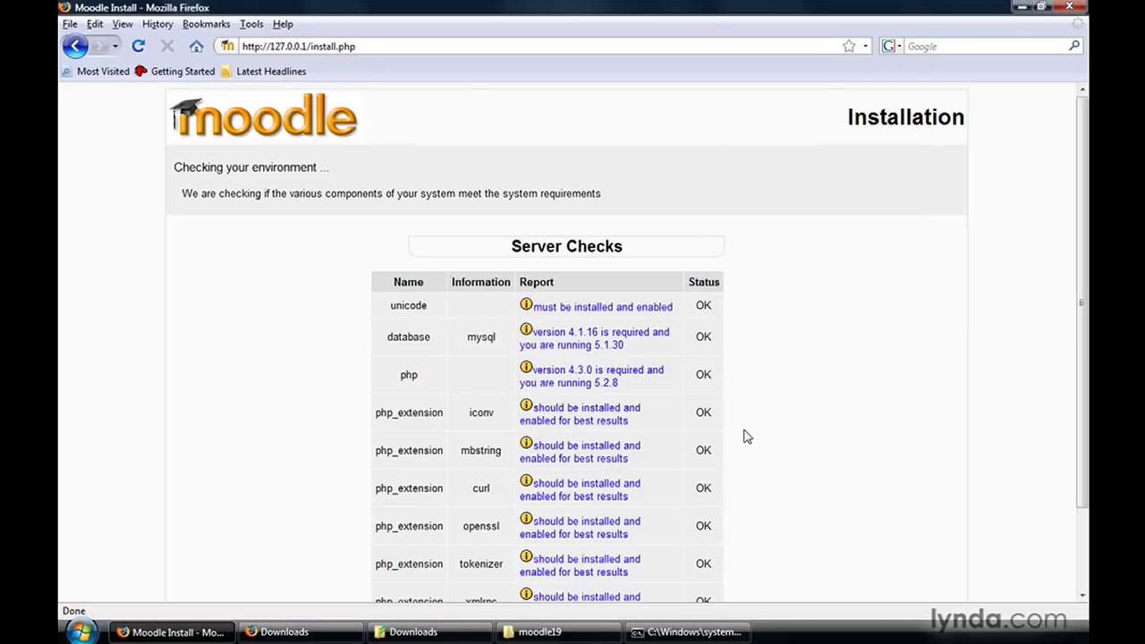
- Pass the server checks, skip the language pack to stay in English, and confirm config.php creation
scroll(747, 436, "down", 2)
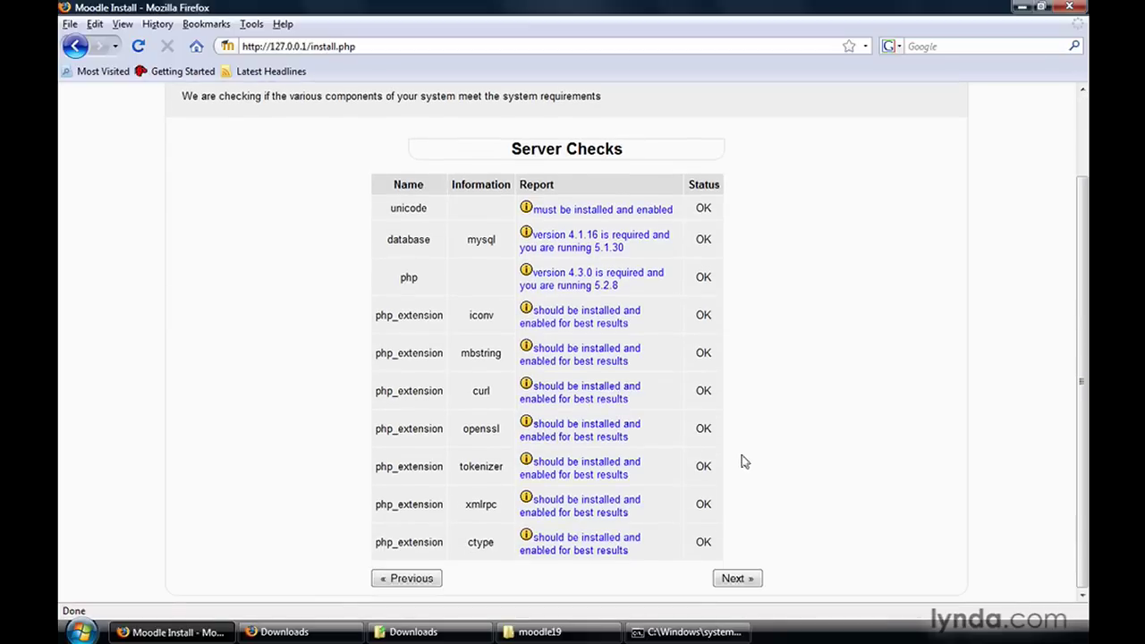
left_click(737, 579)
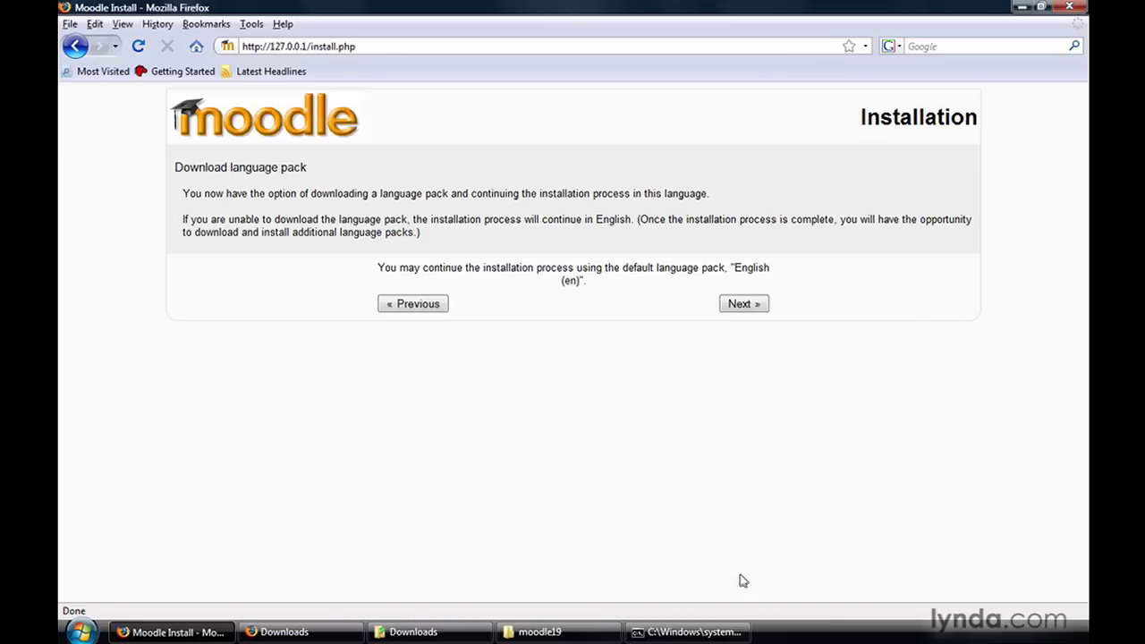
left_click(741, 305)
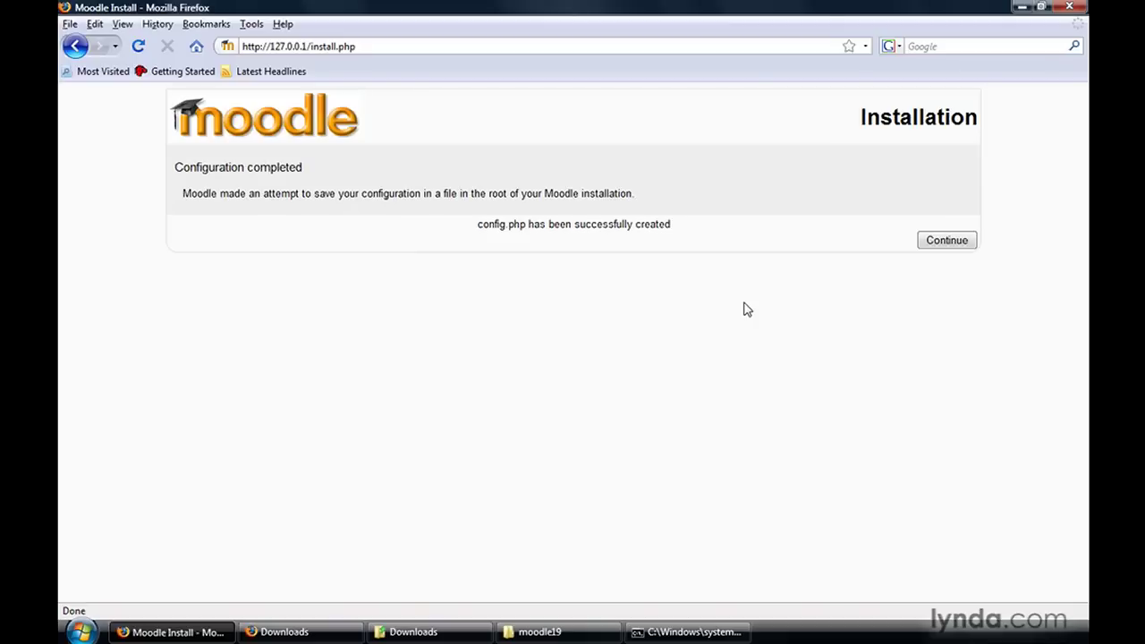
left_click(941, 242)
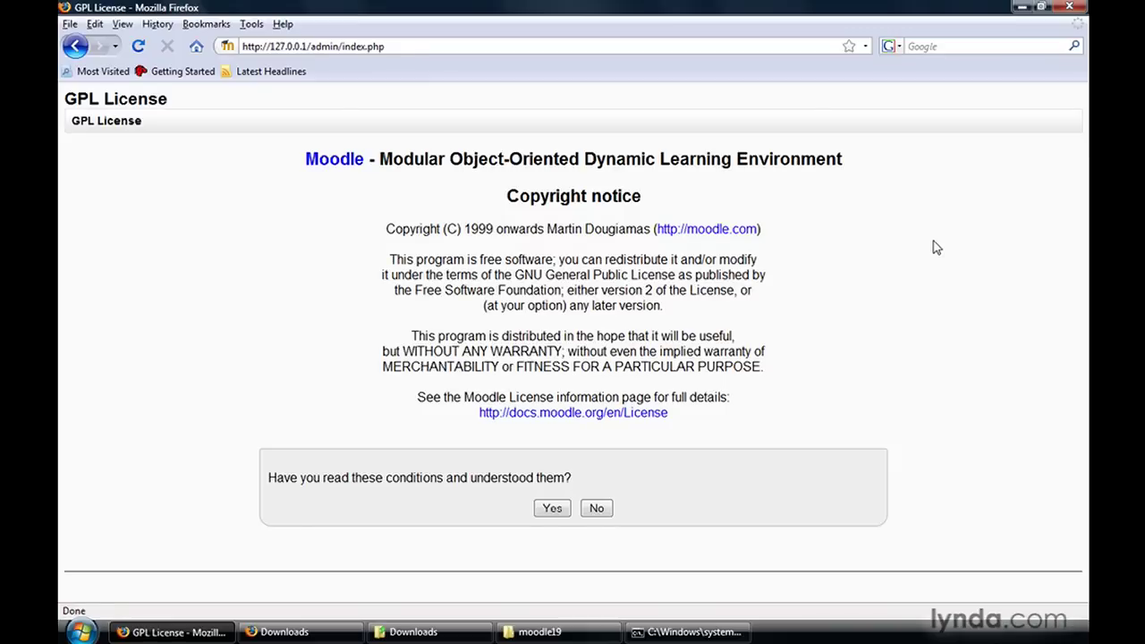
- Accept the GPL license and start the Moodle 1.9.4+ database setup with Unattended operation on
left_click(552, 509)
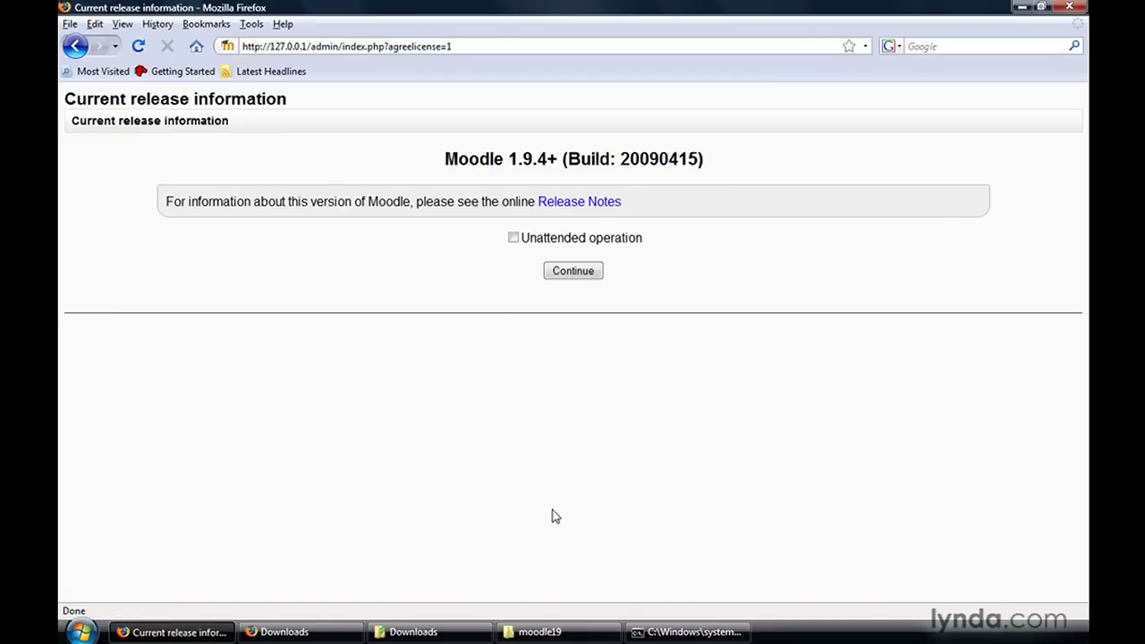
left_click(513, 239)
left_click(573, 271)
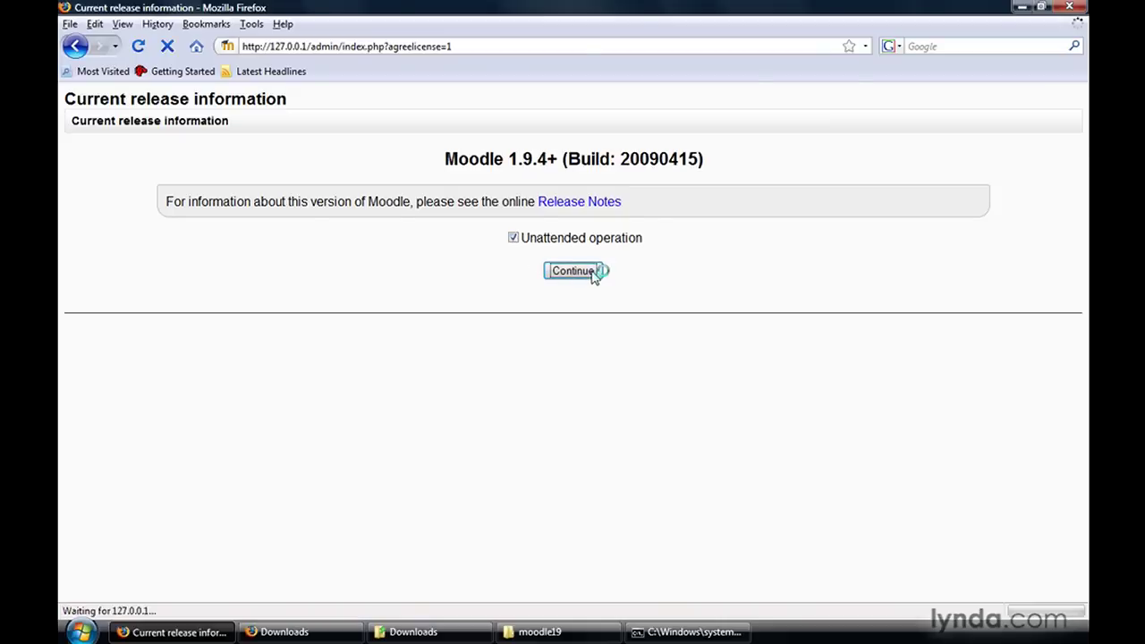
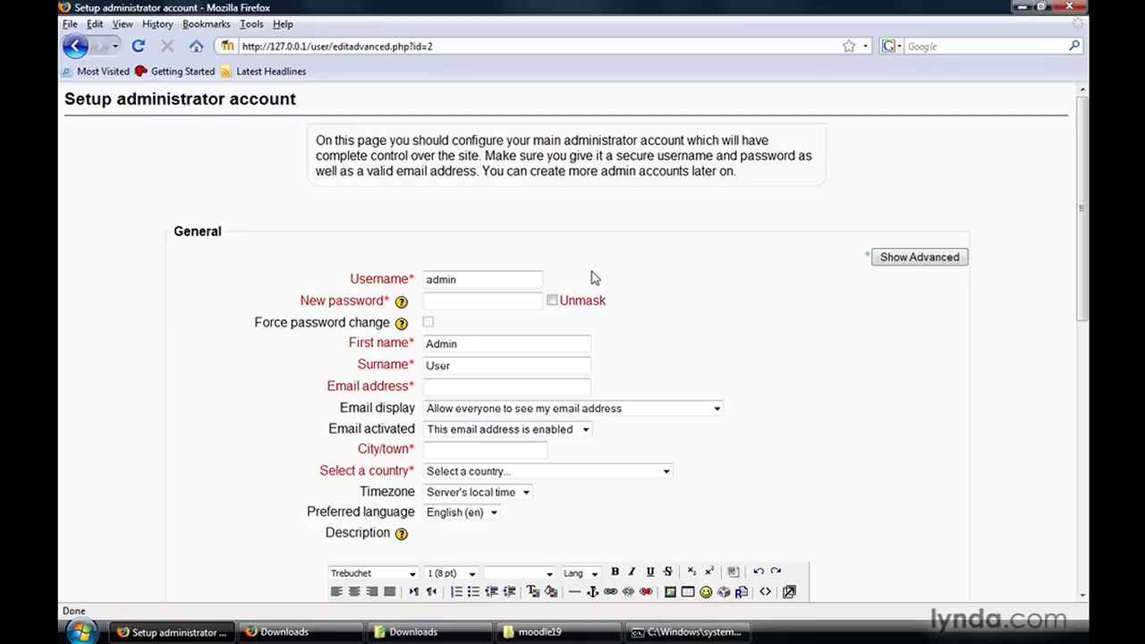
- Enter the admin account password (shown unmasked), the e-mail address and the city
left_click(457, 305)
left_click(552, 302)
left_click(475, 387)
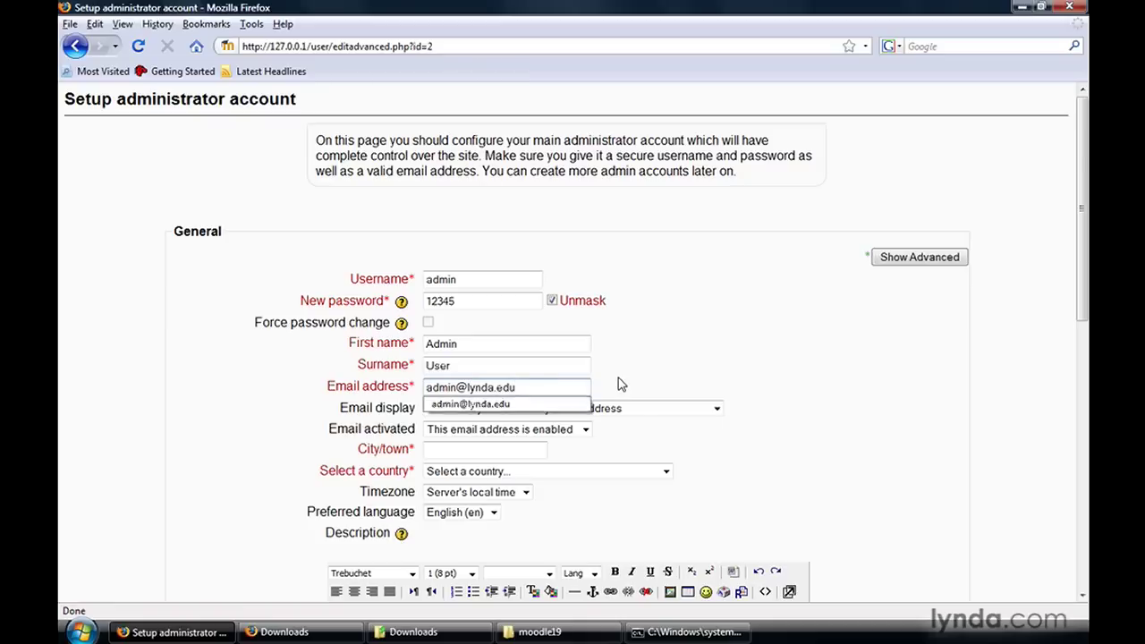
key("Tab")
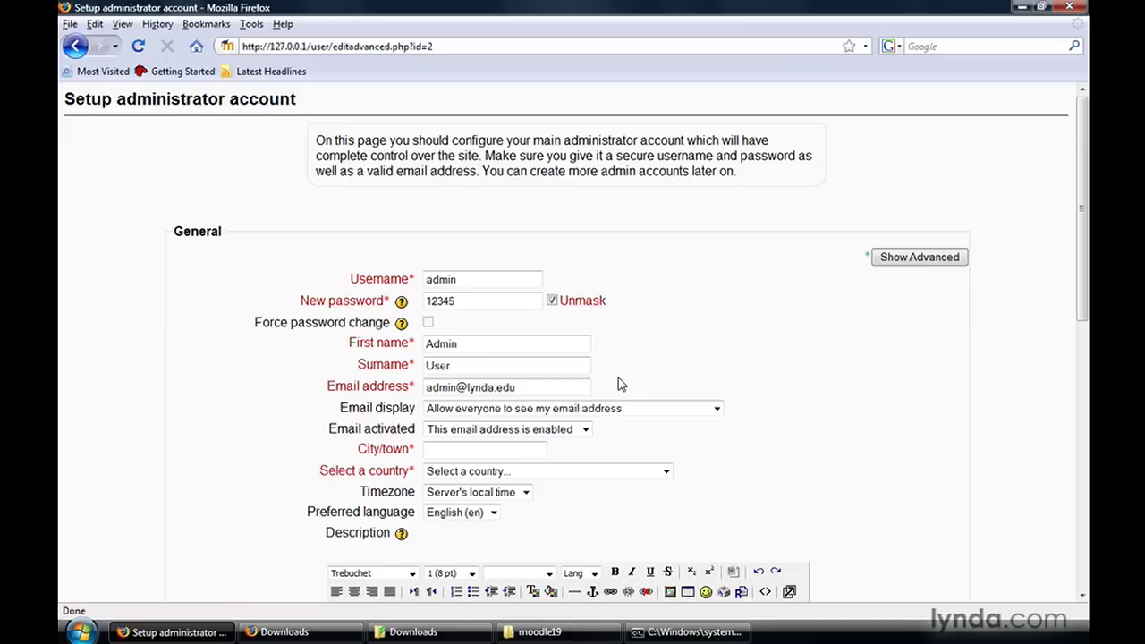
left_click(503, 448)
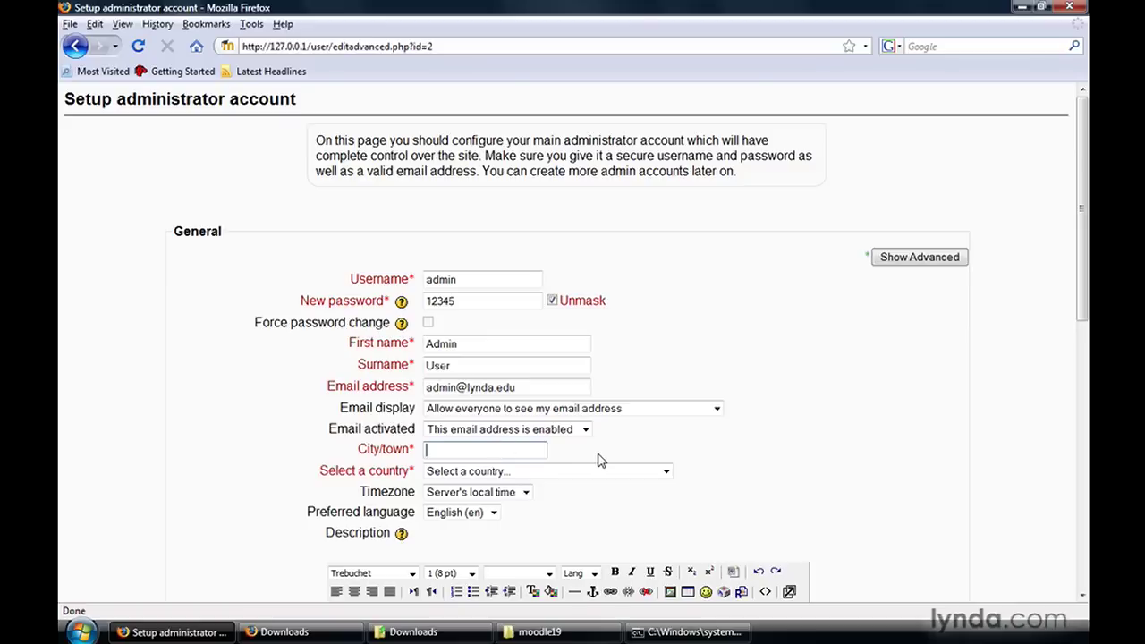
type("Ventura")
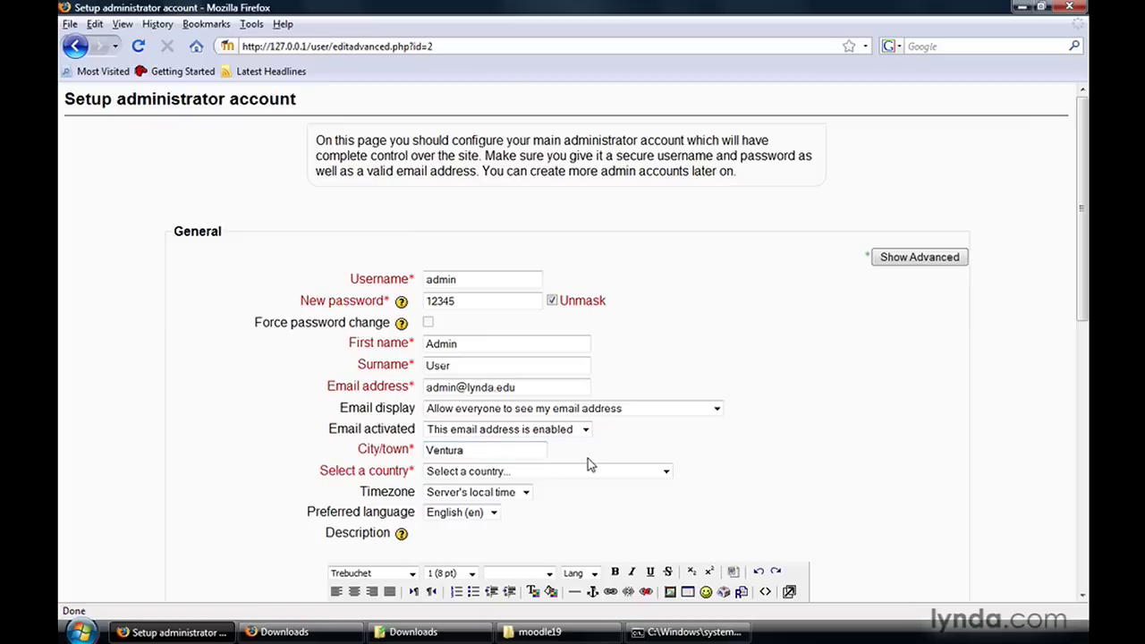
- Choose United States as the country and submit the profile with Update profile
left_click(554, 476)
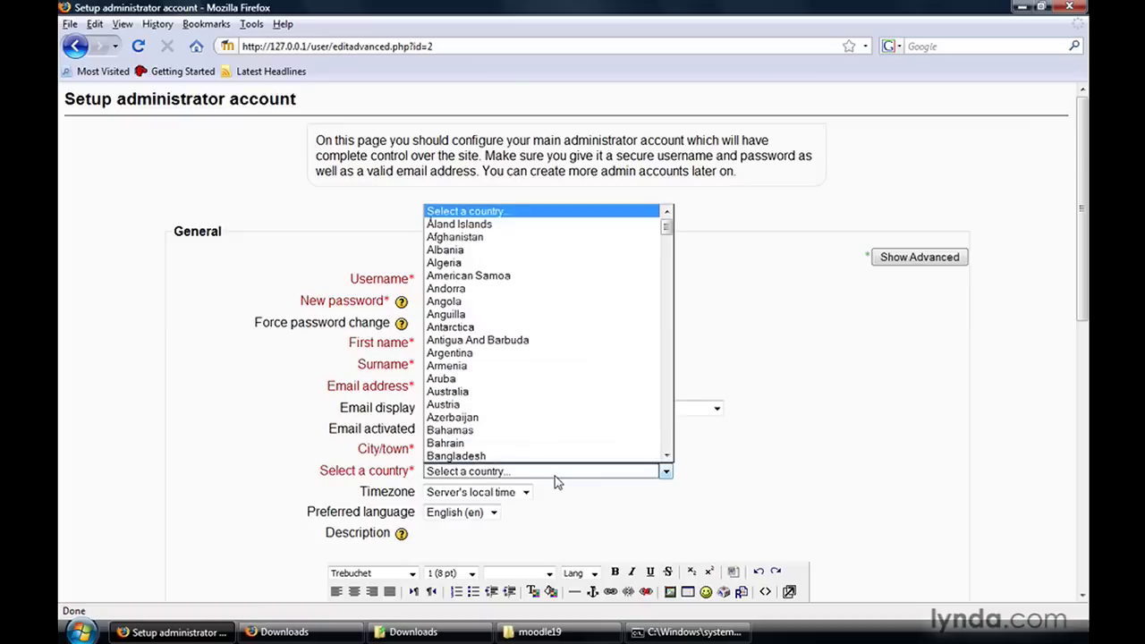
type("united")
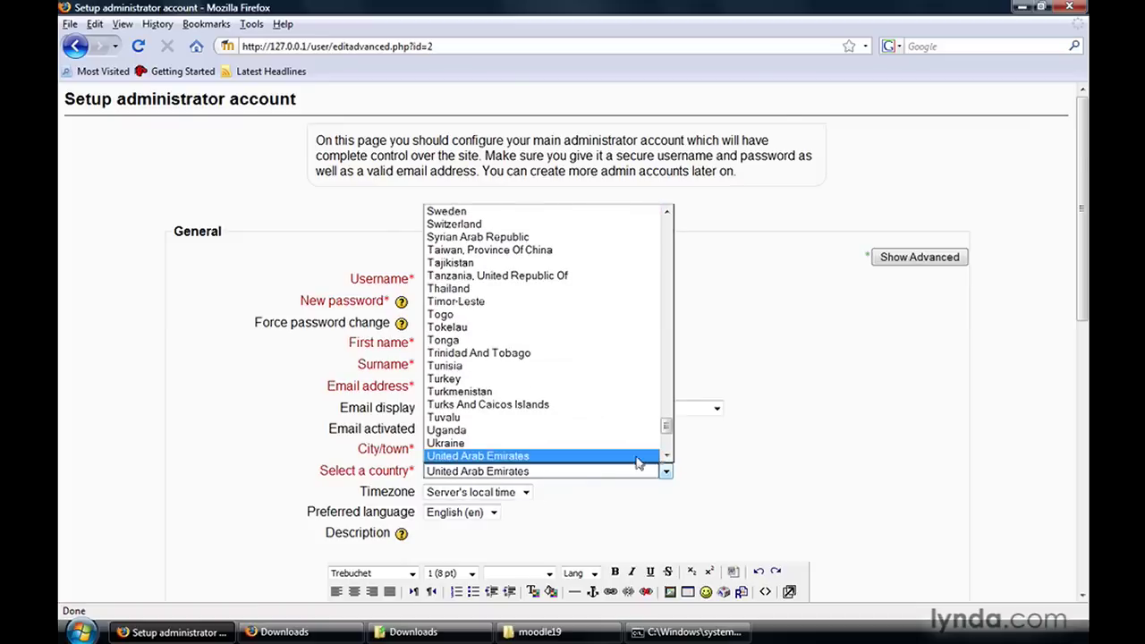
left_click(666, 457)
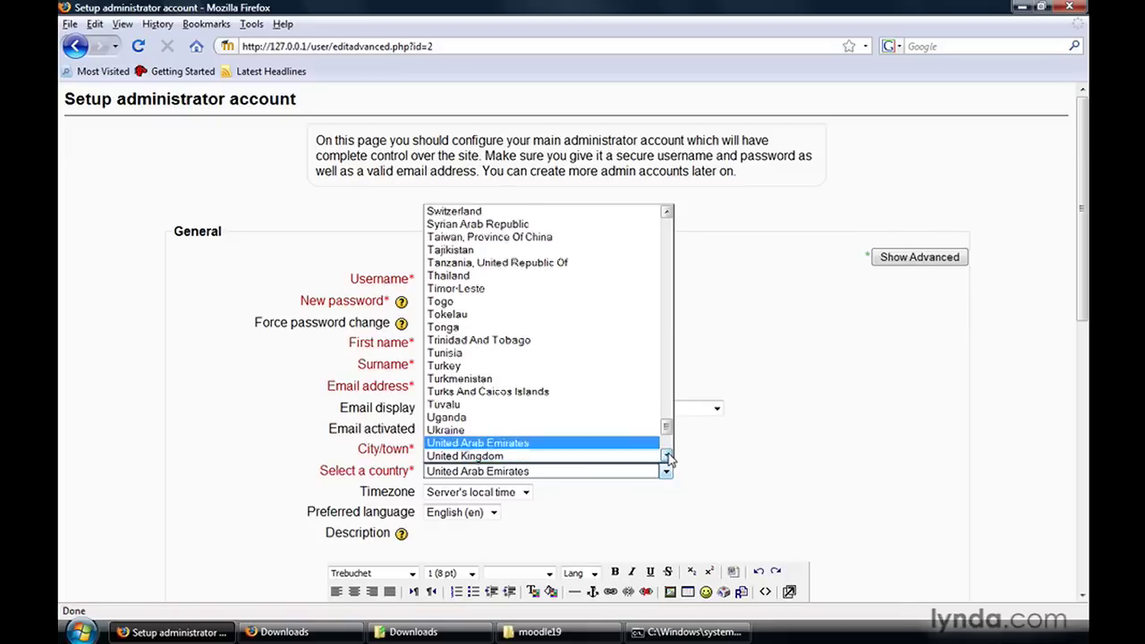
left_click(667, 457)
left_click(666, 457)
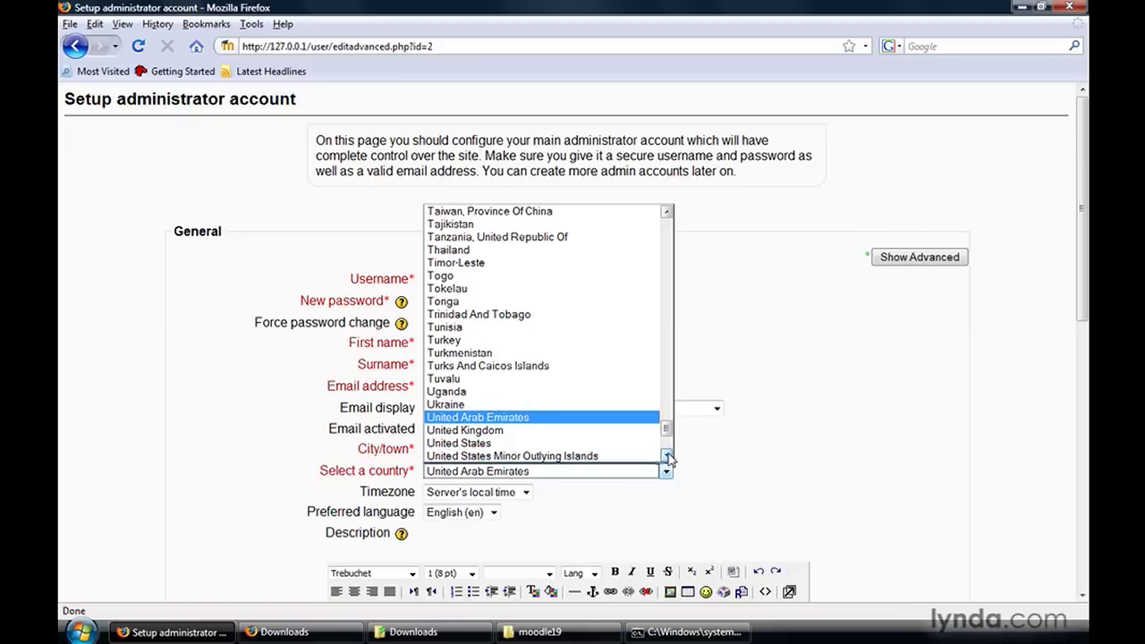
left_click(480, 443)
left_click(764, 474)
left_click_drag(1082, 257, 1079, 585)
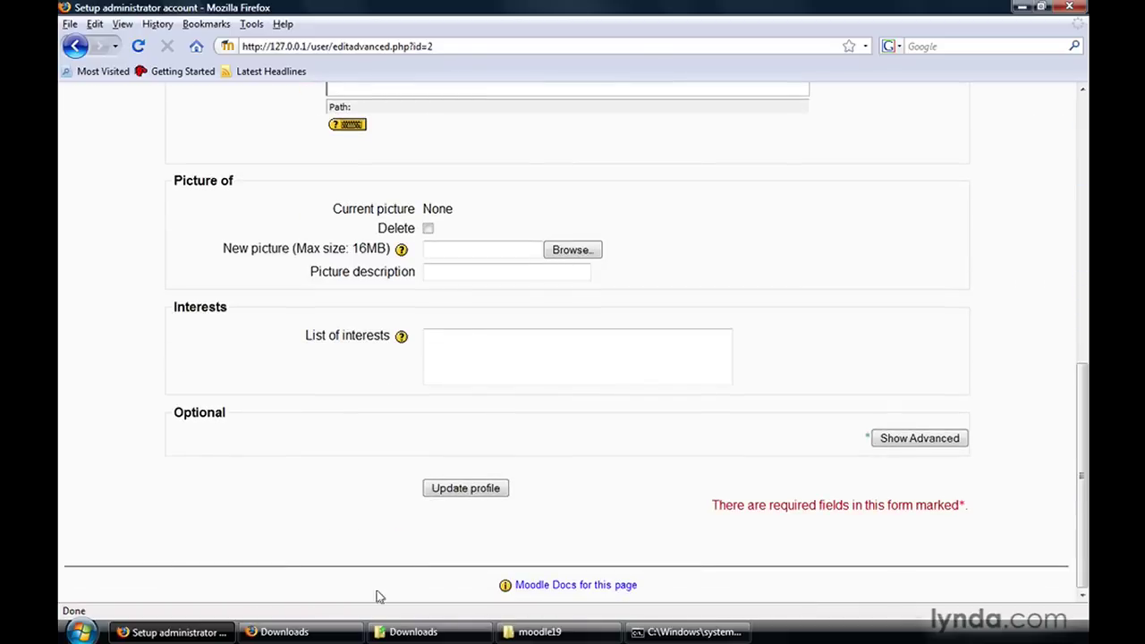
left_click(452, 492)
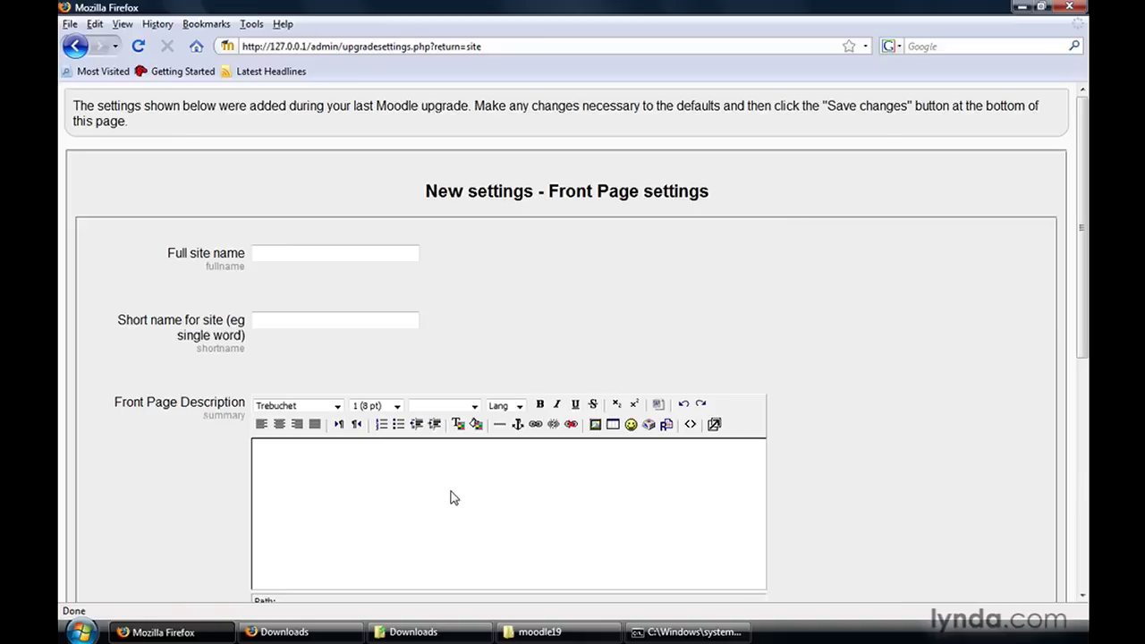
- Enter full site name 'Lynda University', short name 'lyndaU' and description 'Welcome to Lynda University!'
left_click(354, 249)
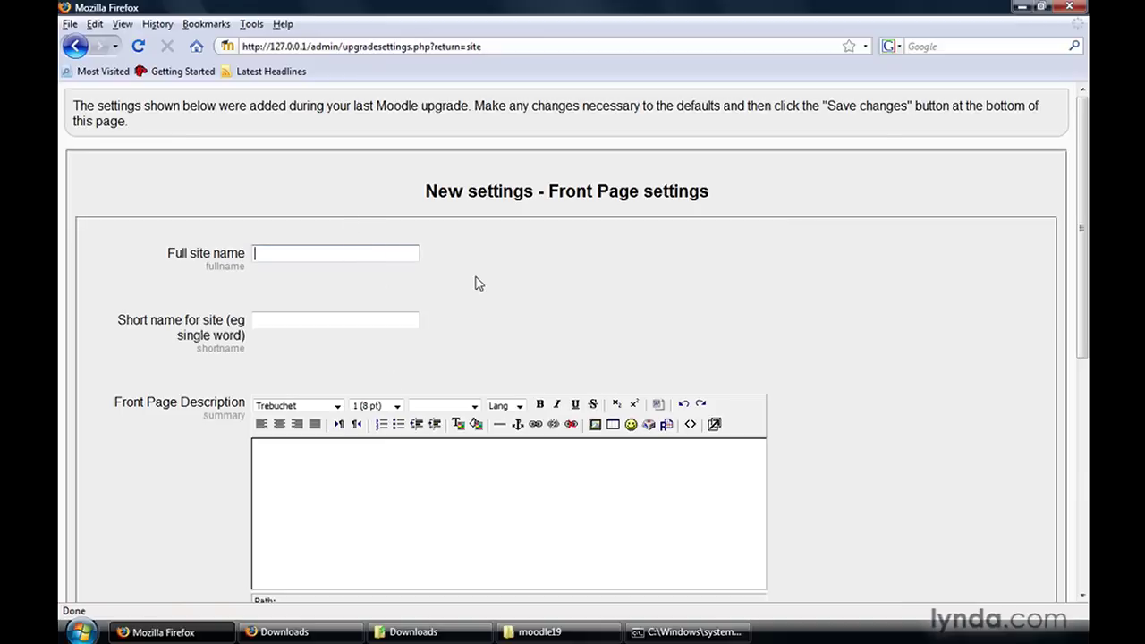
type("Lynda")
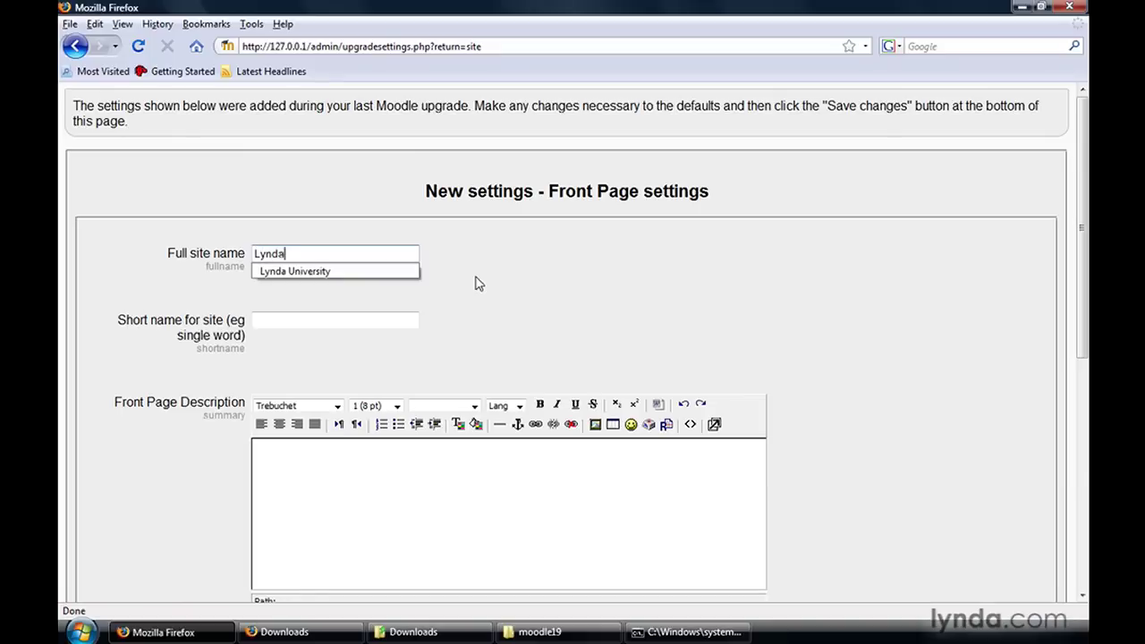
type(" University")
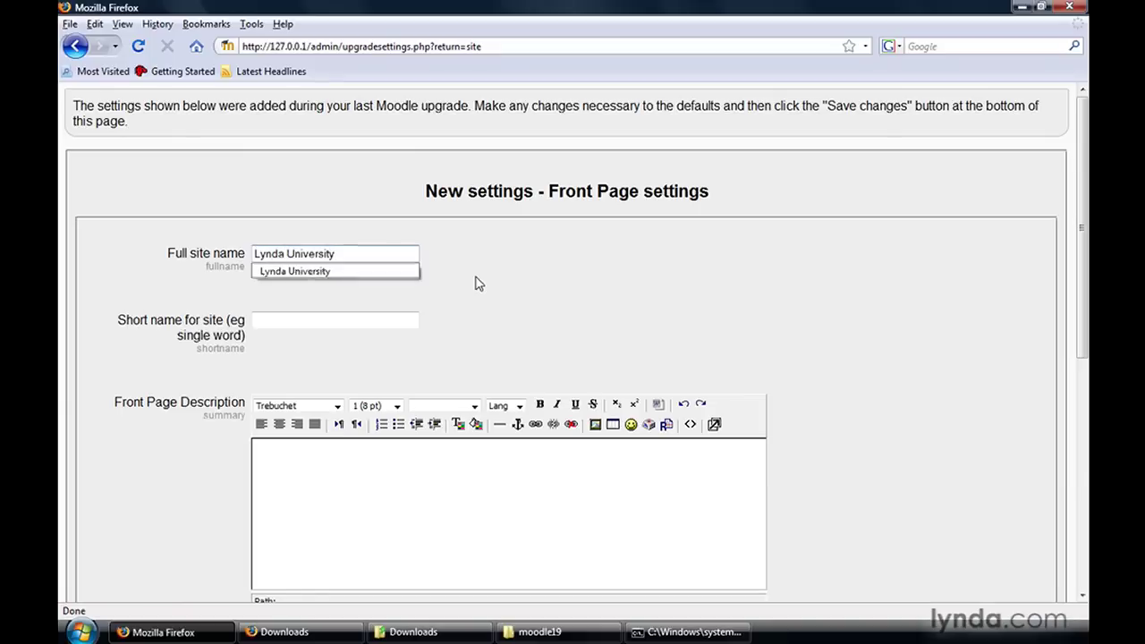
left_click(477, 284)
left_click(363, 324)
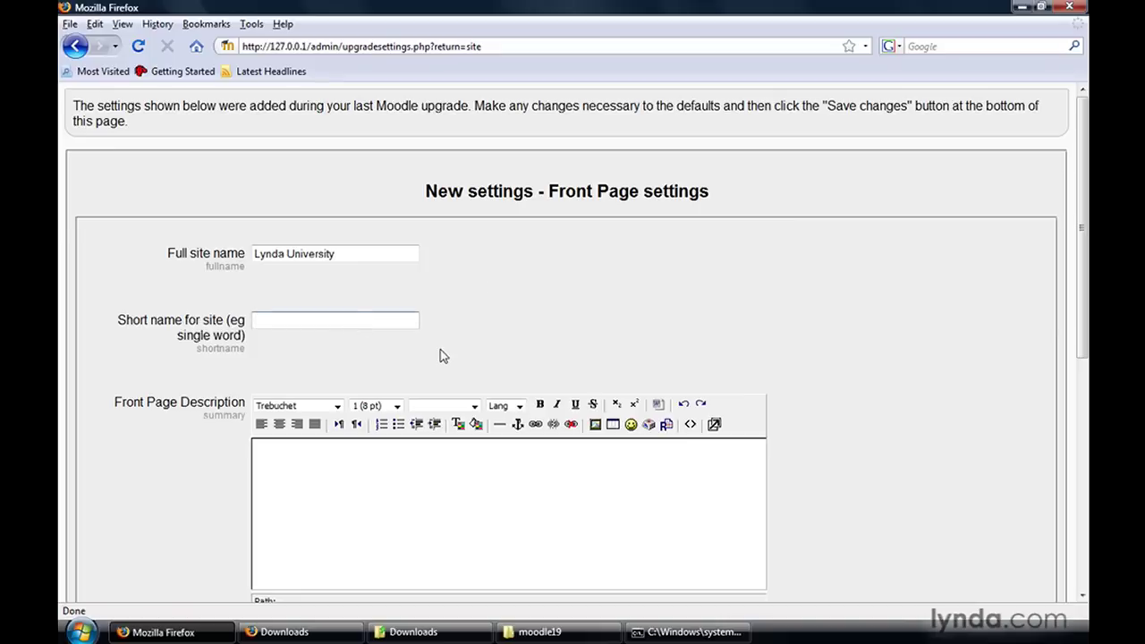
type("lyndaU")
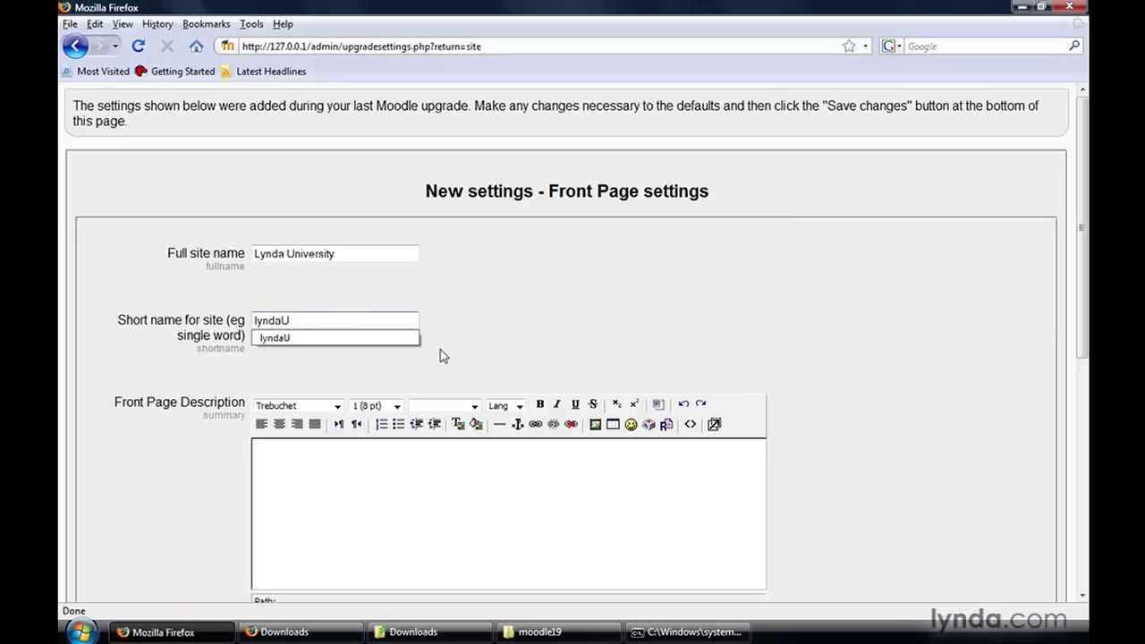
left_click(488, 488)
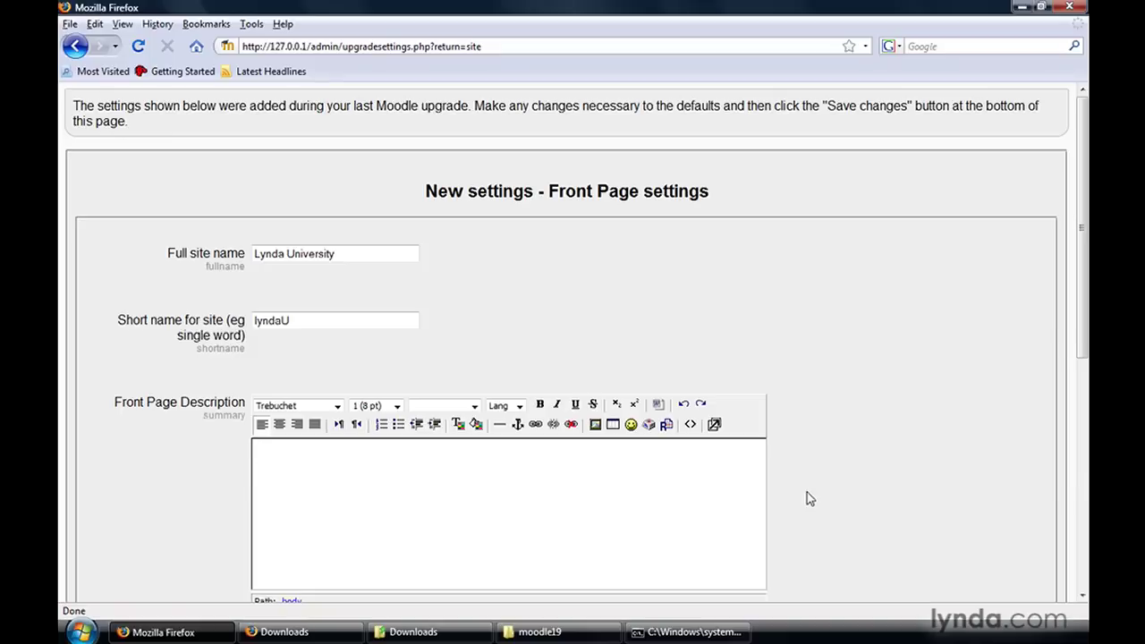
type("Welcome to Lynda University!")
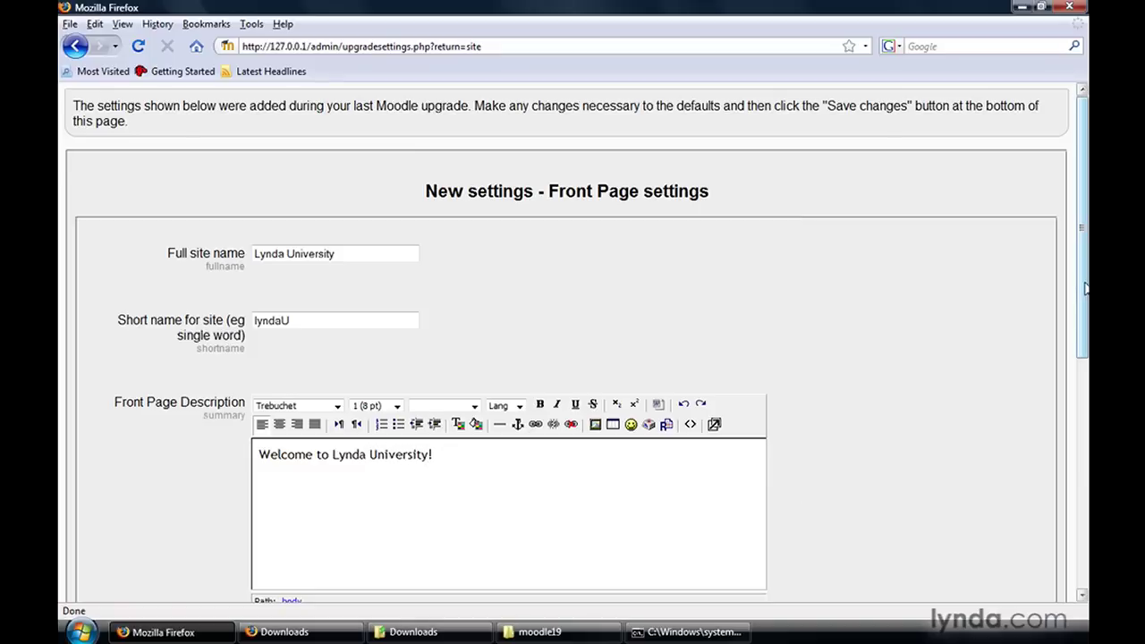
left_click_drag(1081, 227, 1081, 355)
left_click_drag(1087, 420, 1088, 512)
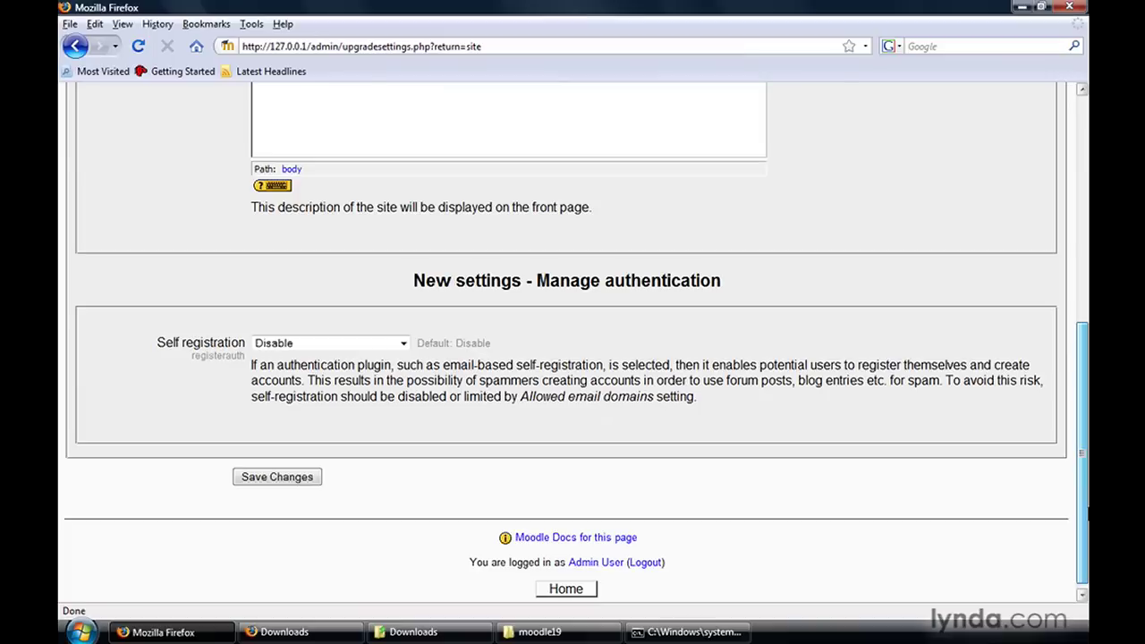
- Save the site settings with Save Changes at the bottom of the page
left_click_drag(1088, 511, 1088, 519)
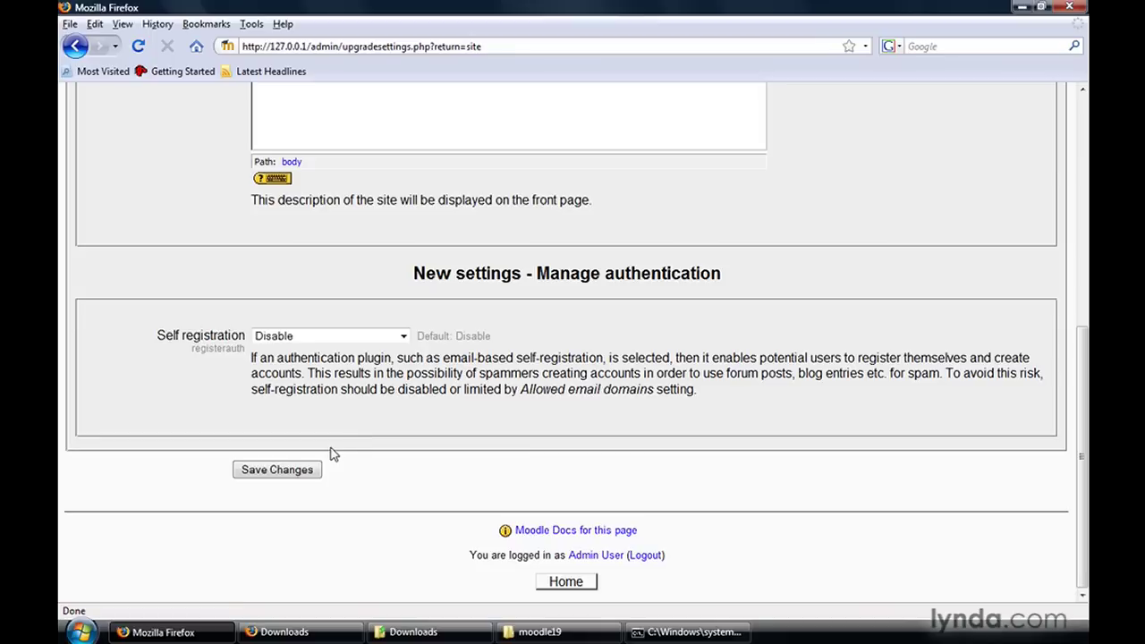
left_click(268, 473)
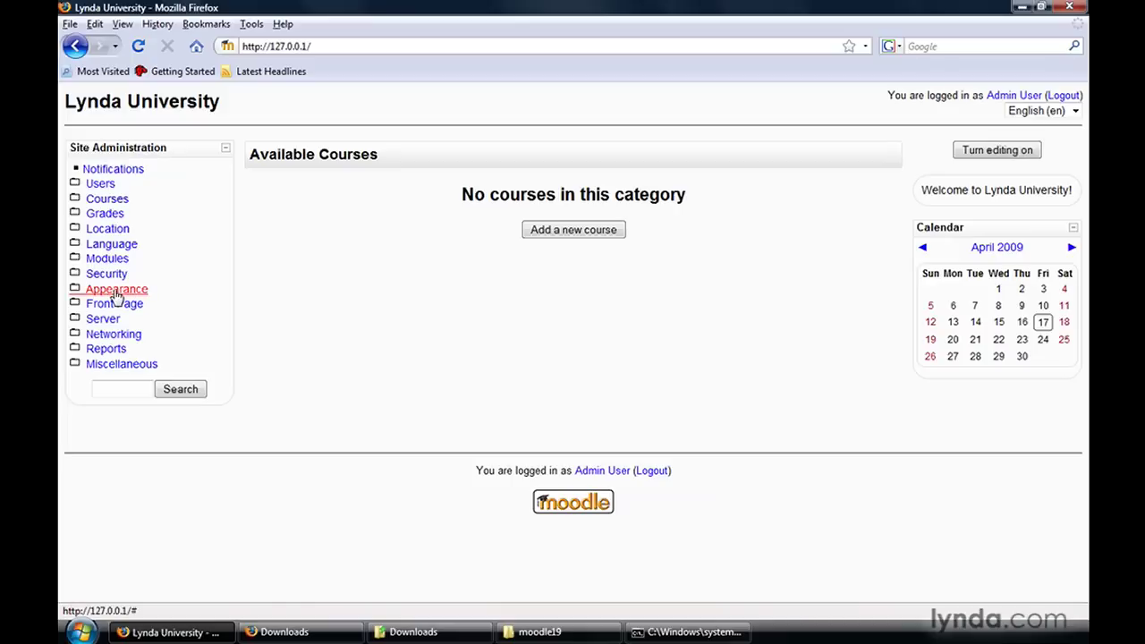
- In Appearance > Themes > Theme Selector, choose the formal_white theme
left_click(116, 289)
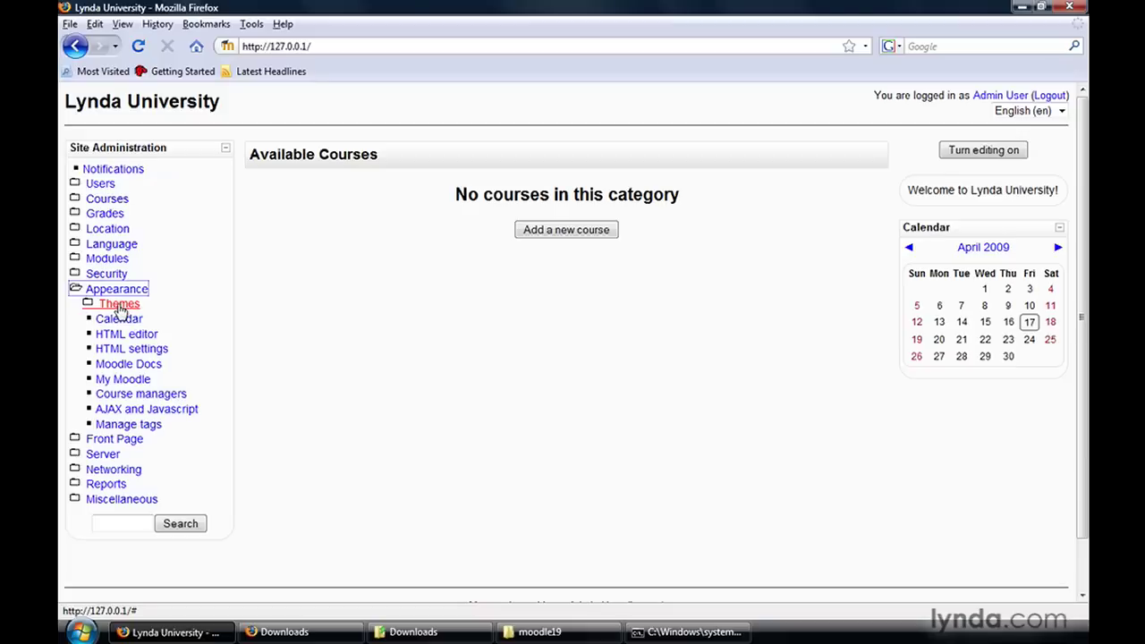
left_click(119, 304)
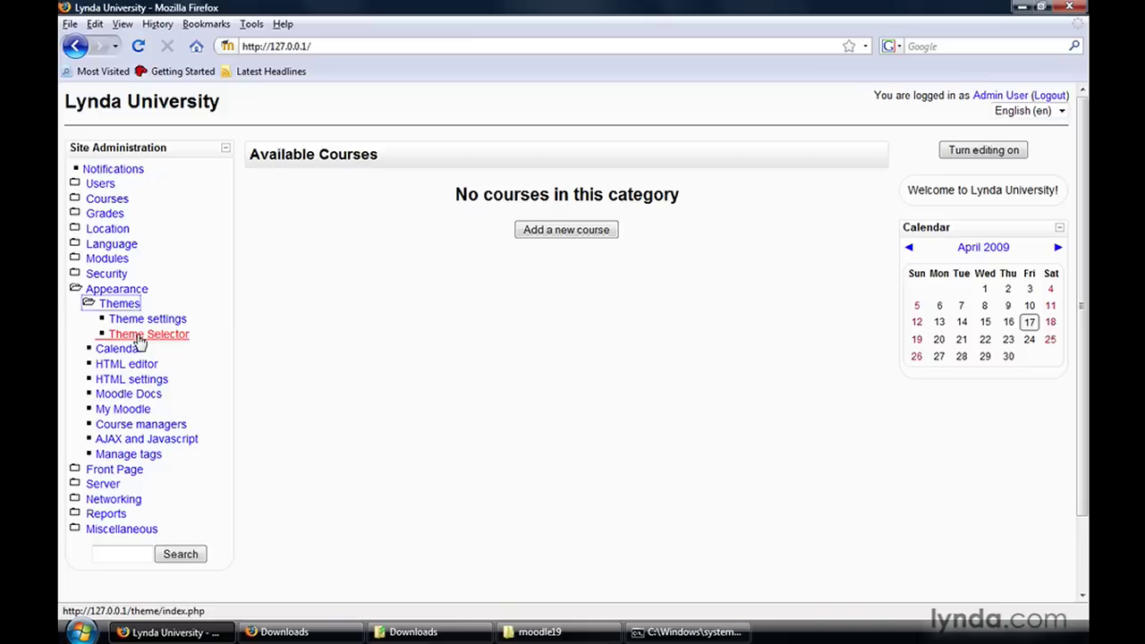
left_click(139, 336)
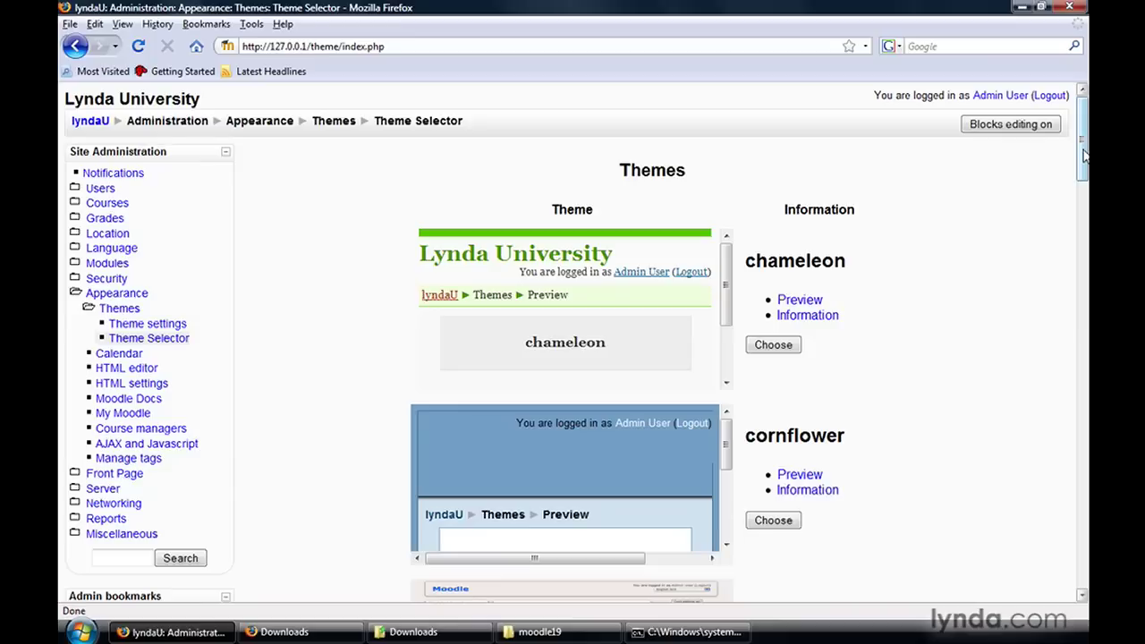
left_click_drag(1083, 156, 1083, 250)
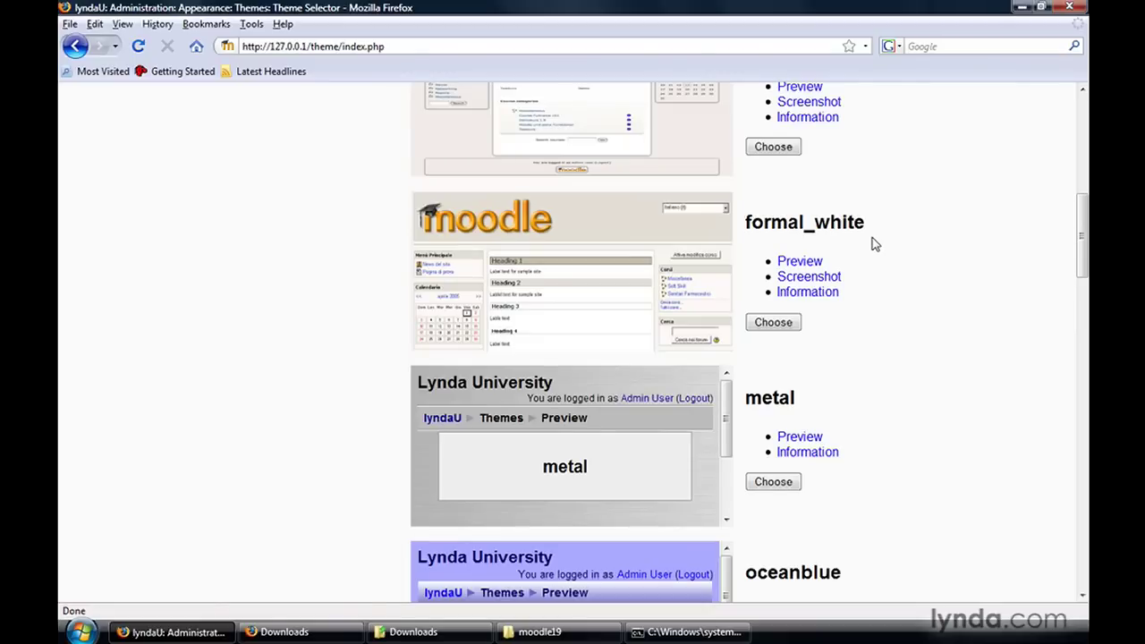
left_click(773, 324)
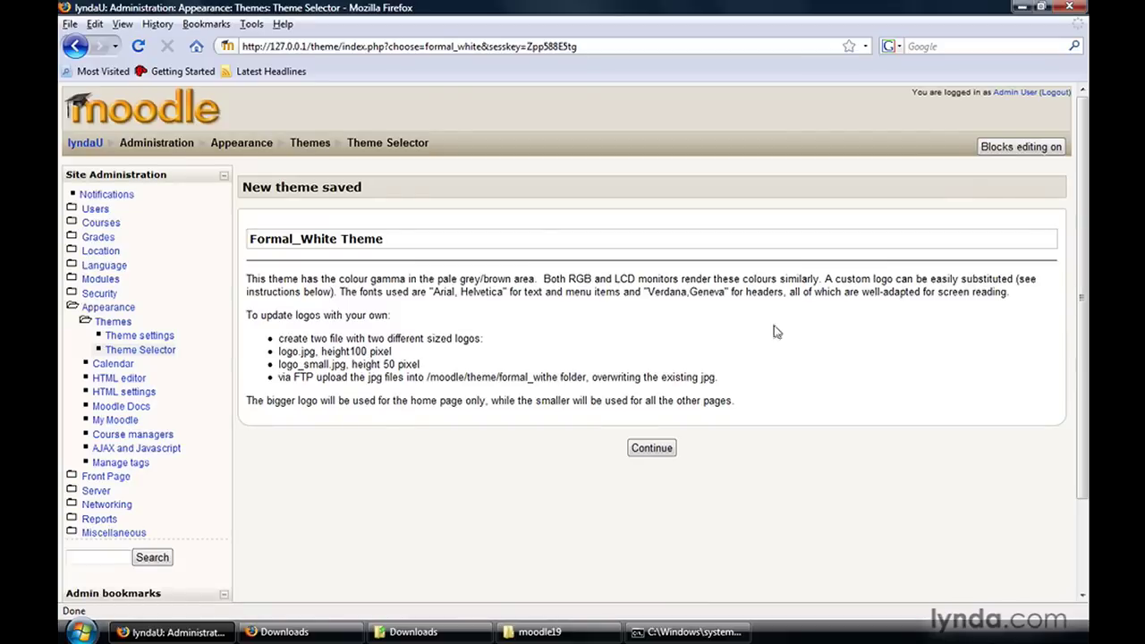
- Continue to the front page in formal_white, then close Firefox
left_click(653, 450)
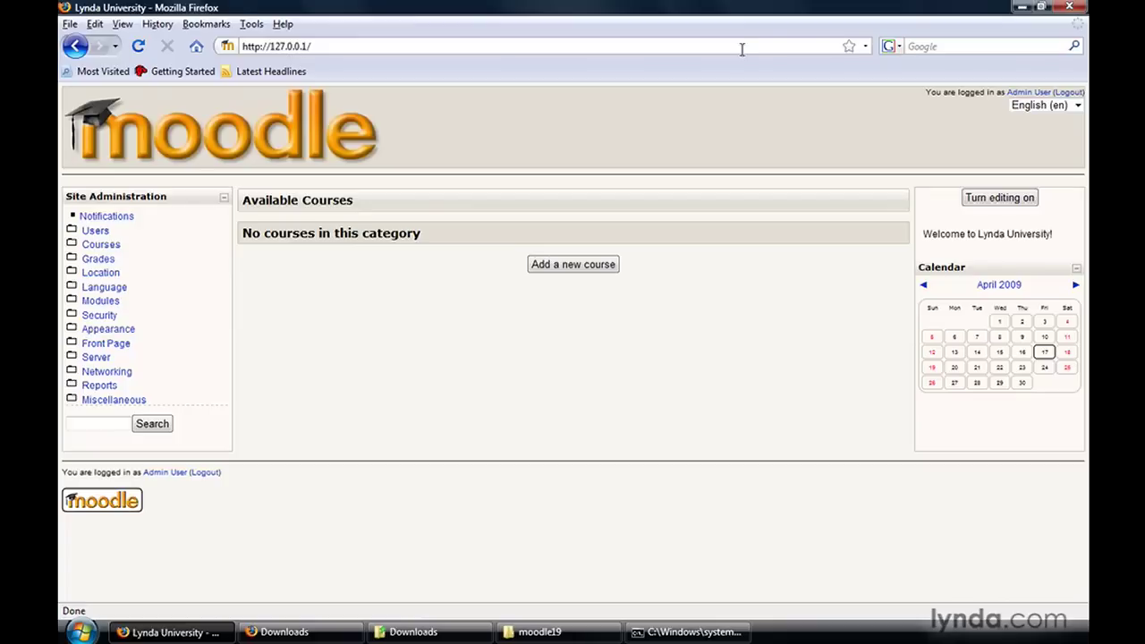
left_click(1071, 9)
- Close the Firefox Downloads and Explorer Downloads windows
left_click(188, 632)
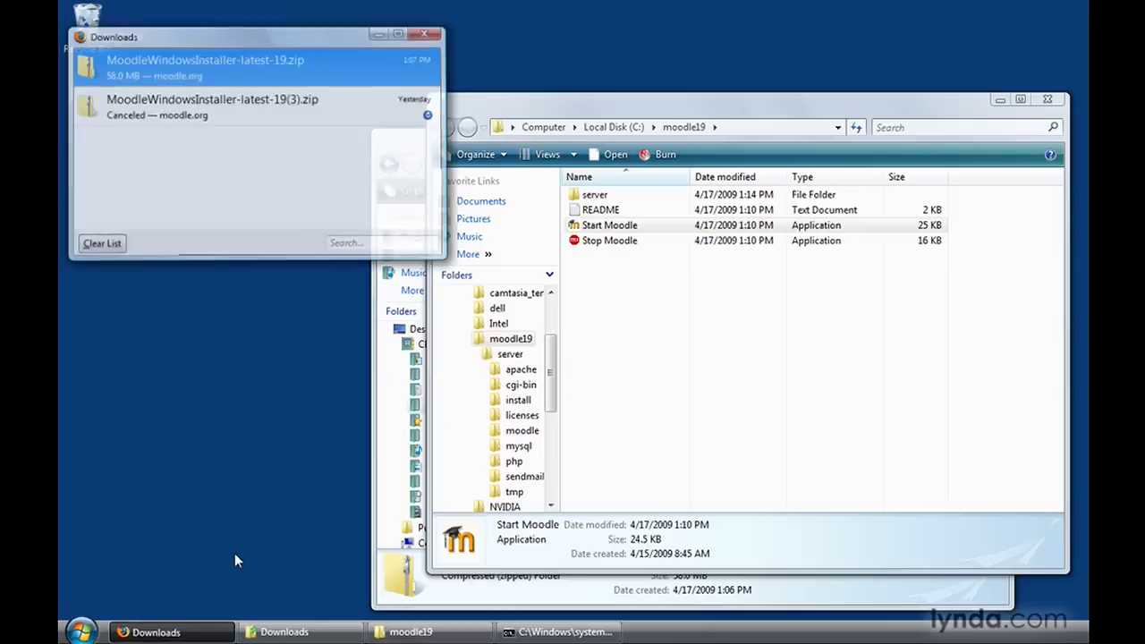
left_click(438, 15)
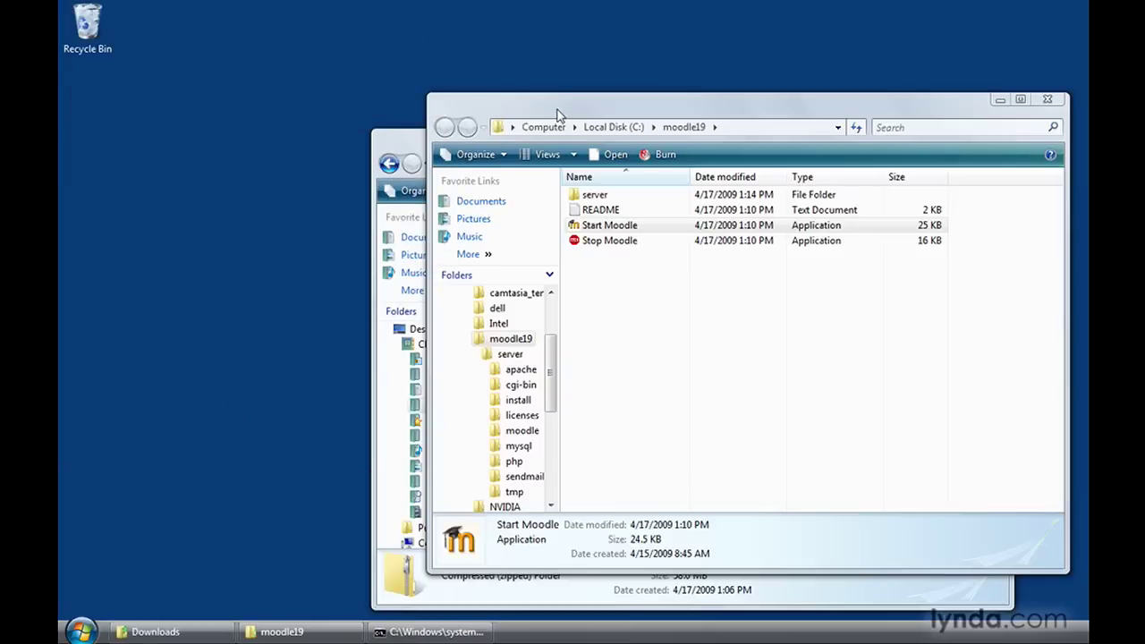
left_click(398, 141)
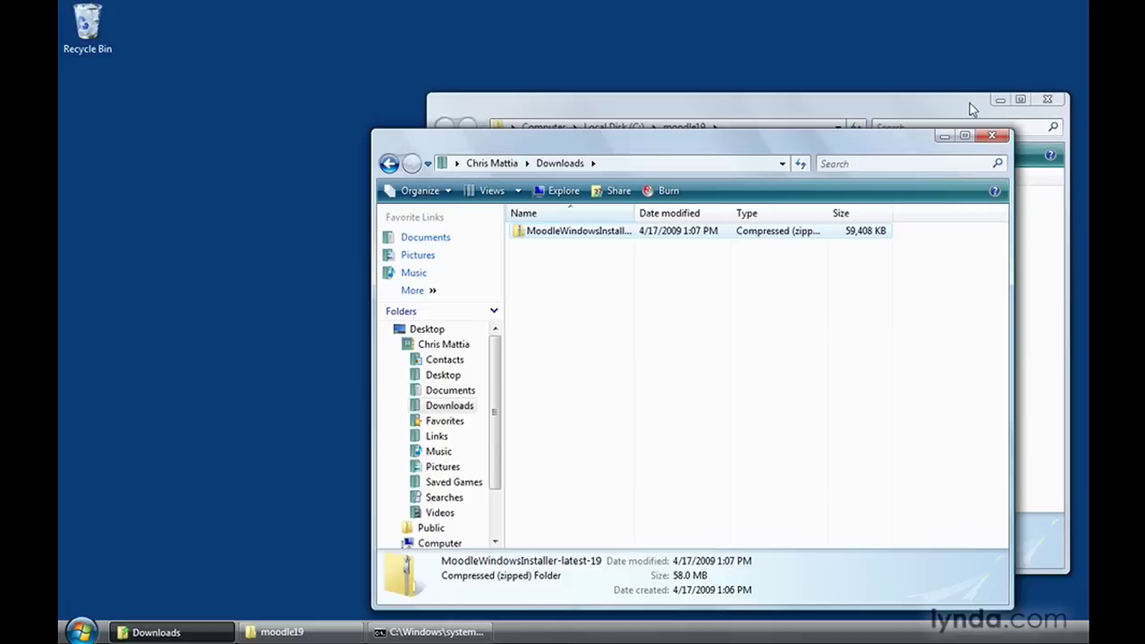
left_click(992, 136)
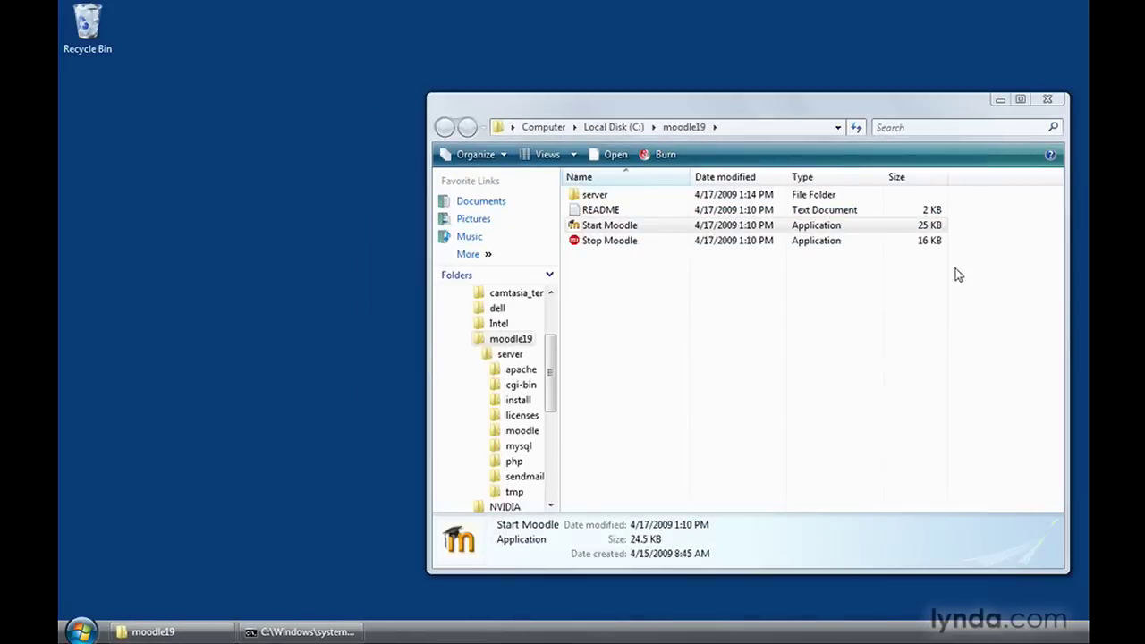
- Run Stop Moodle from the moodle19 folder to shut down the server and dismiss its console
left_click(929, 315)
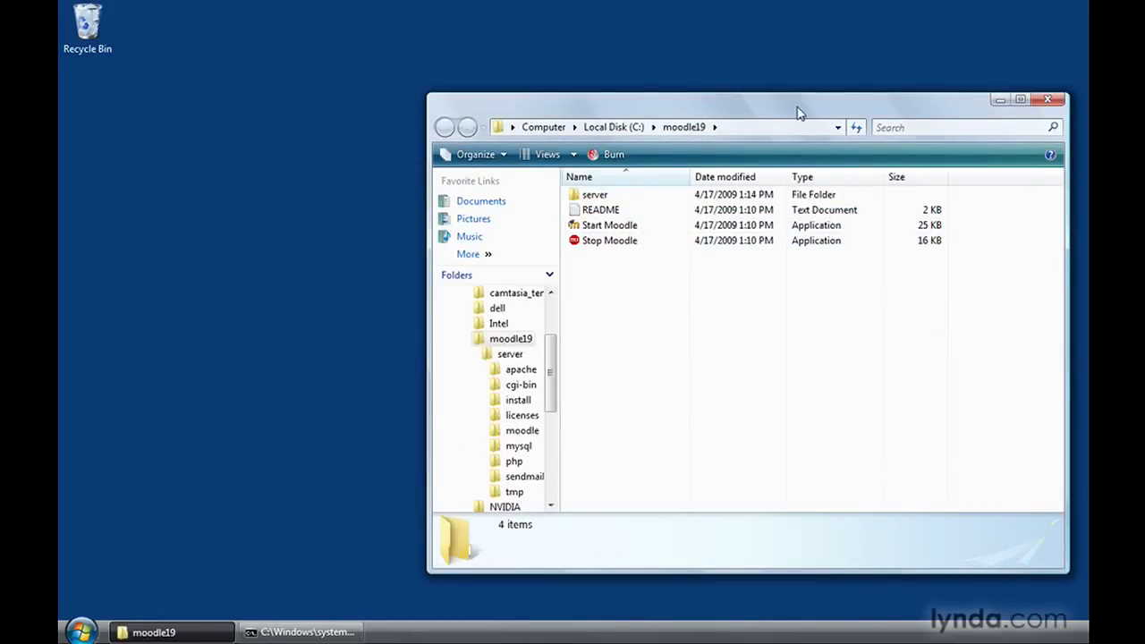
left_click_drag(798, 112, 616, 57)
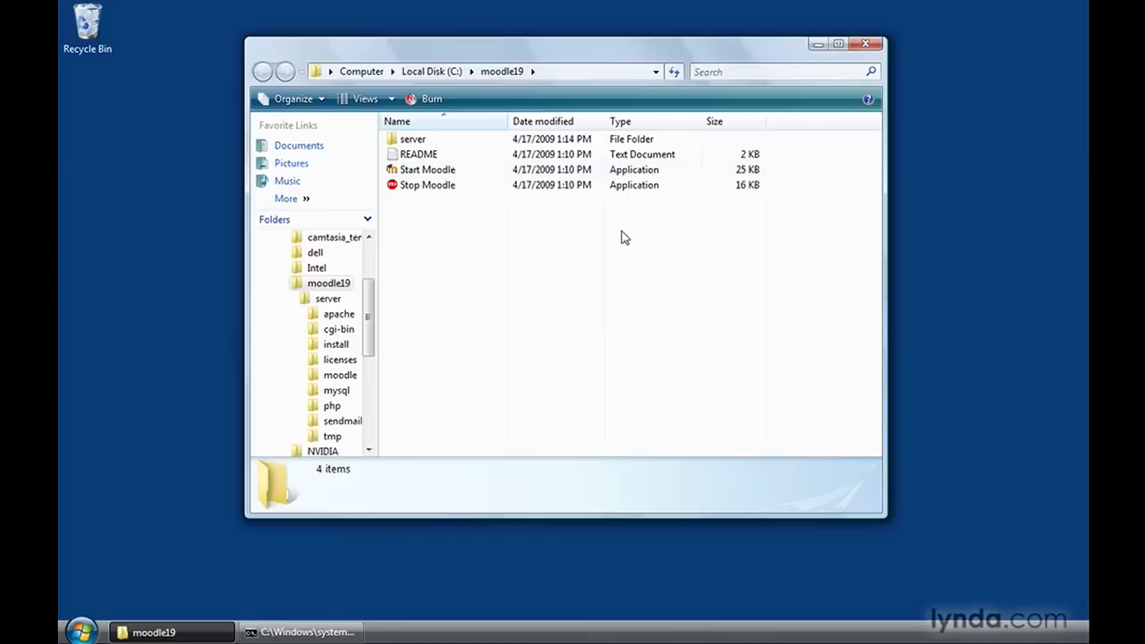
double_click(438, 190)
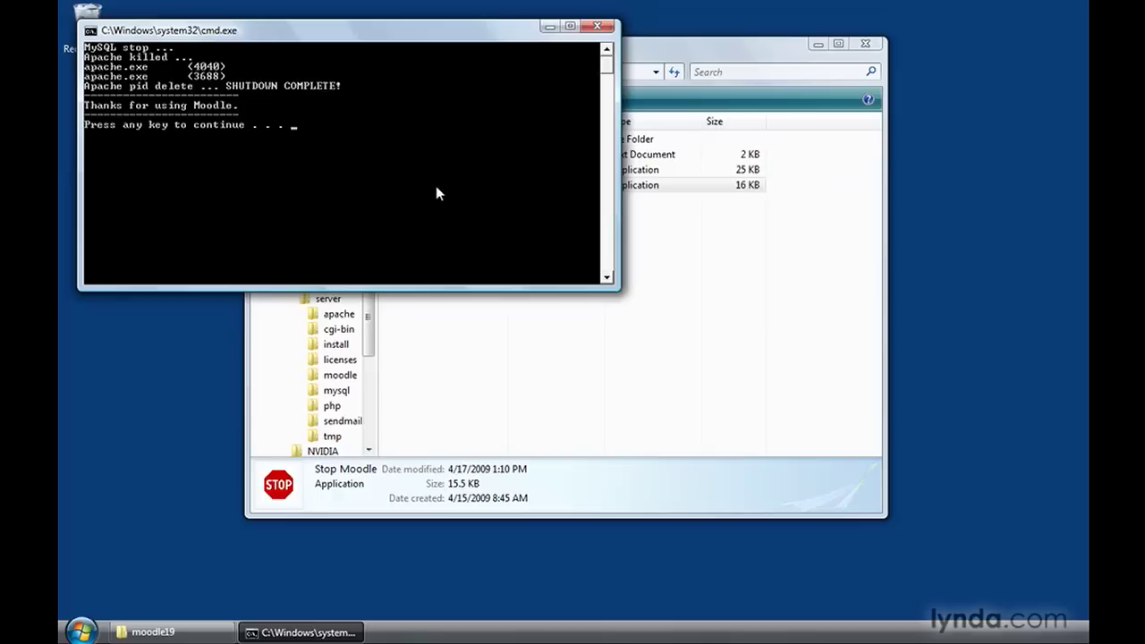
key("Return")
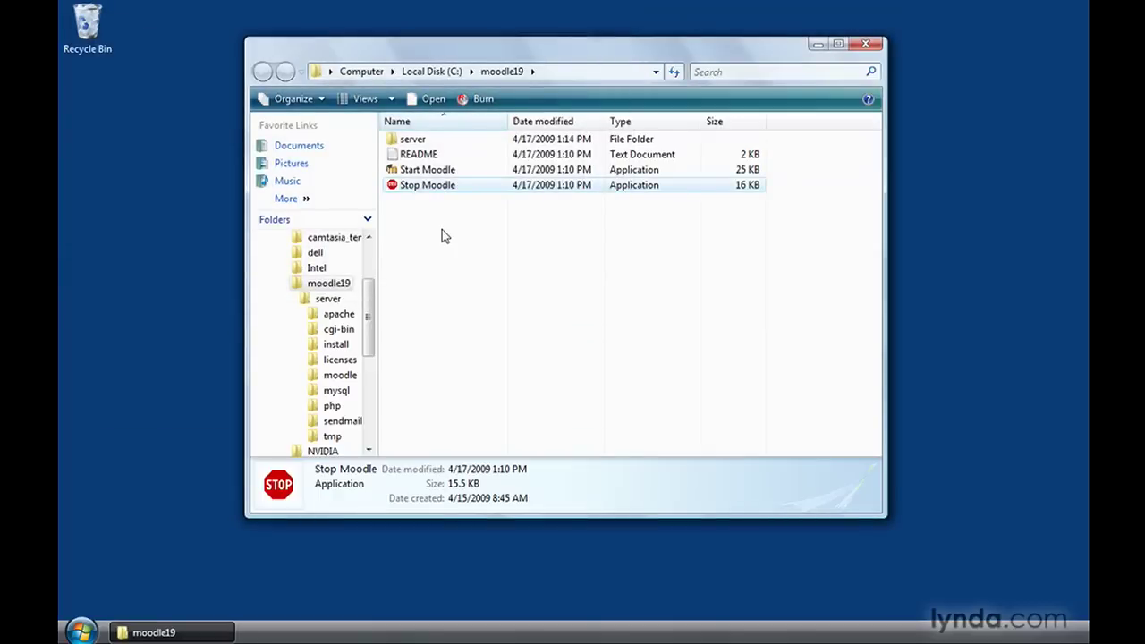
left_click(445, 237)
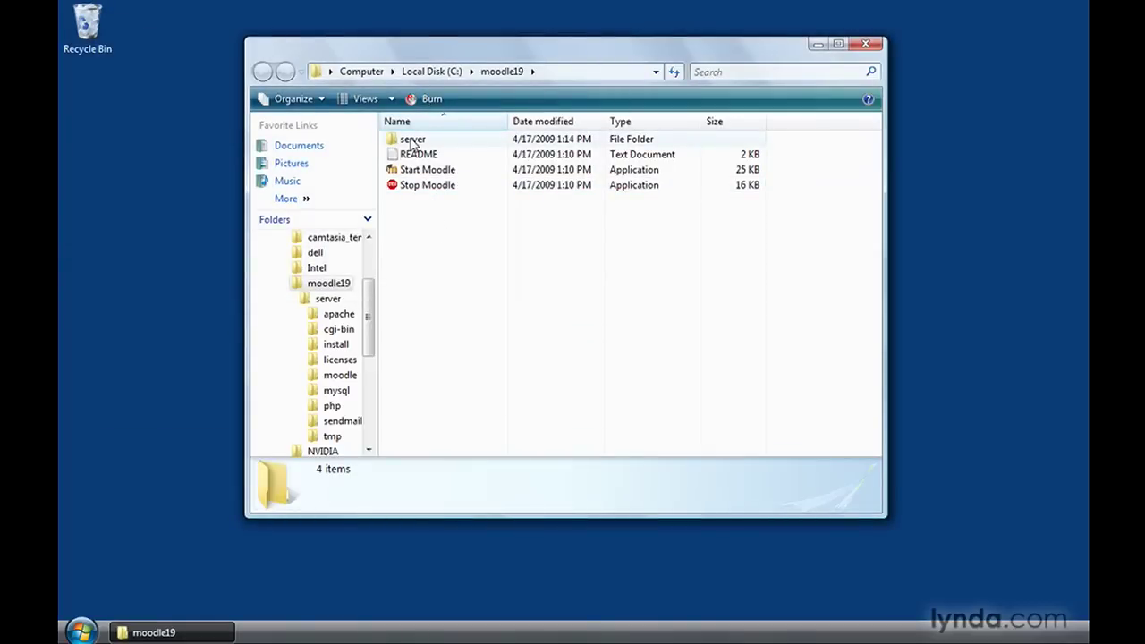
- Go into moodle19\server\moodle and open config.php with Edit with Notepad++
double_click(412, 143)
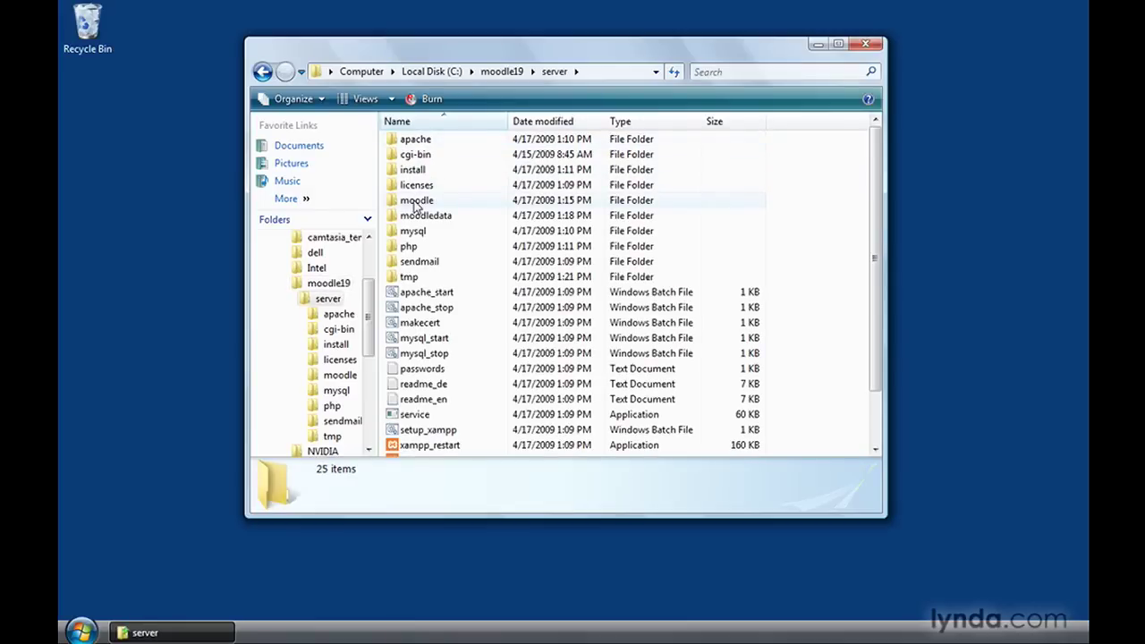
double_click(416, 203)
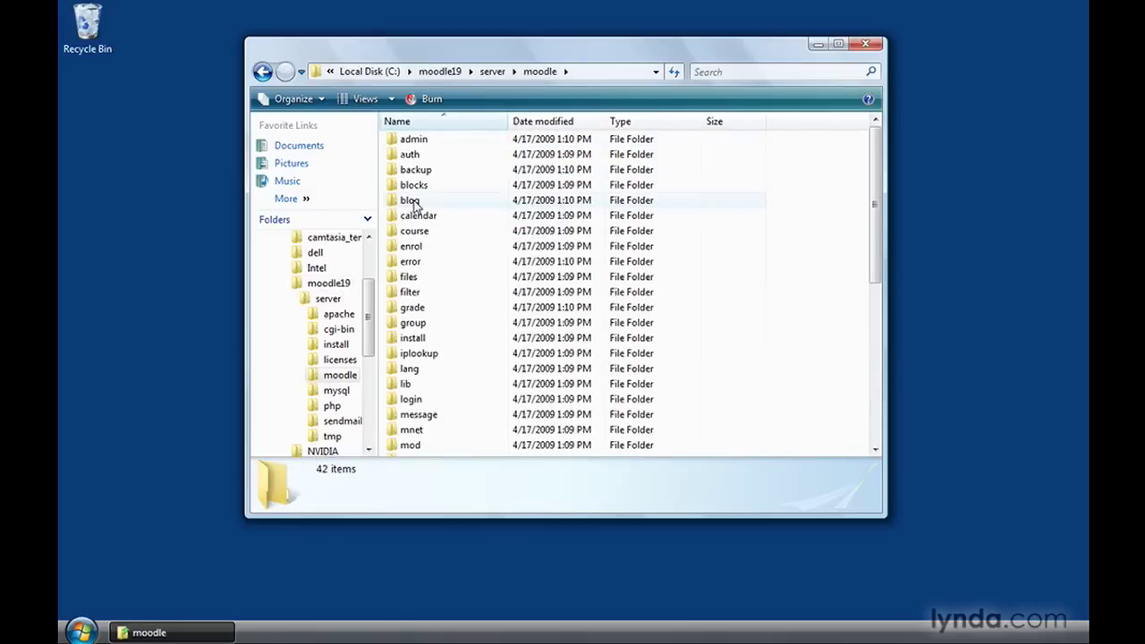
scroll(480, 224, "down", 1)
scroll(479, 223, "down", 6)
scroll(477, 225, "up", 1)
scroll(478, 225, "down", 1)
mouse_move(474, 336)
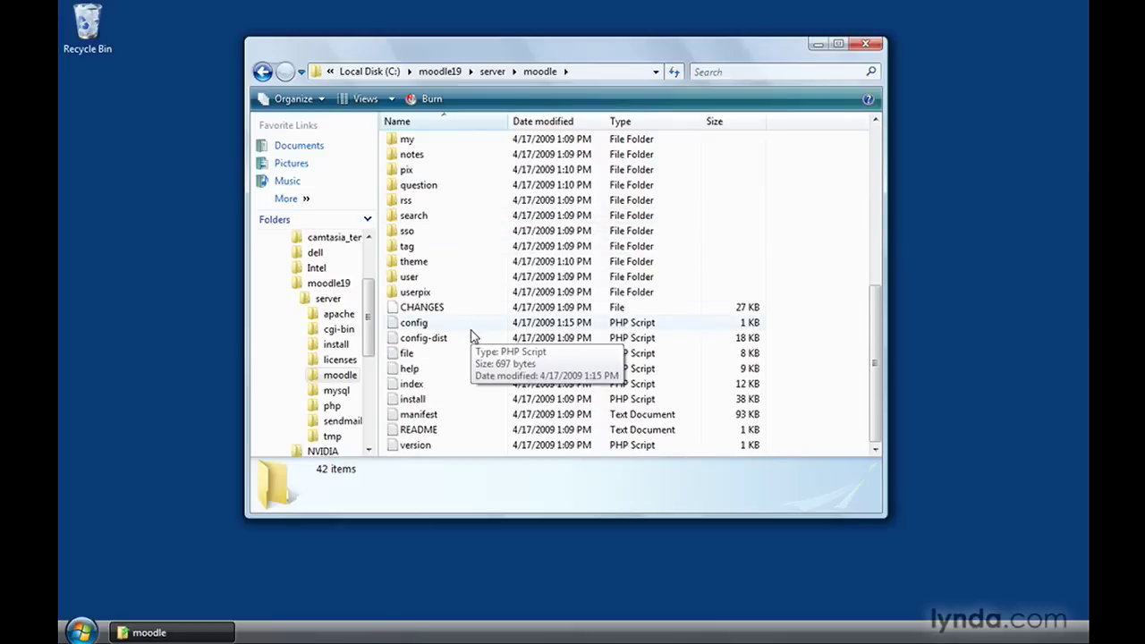
left_click(418, 328)
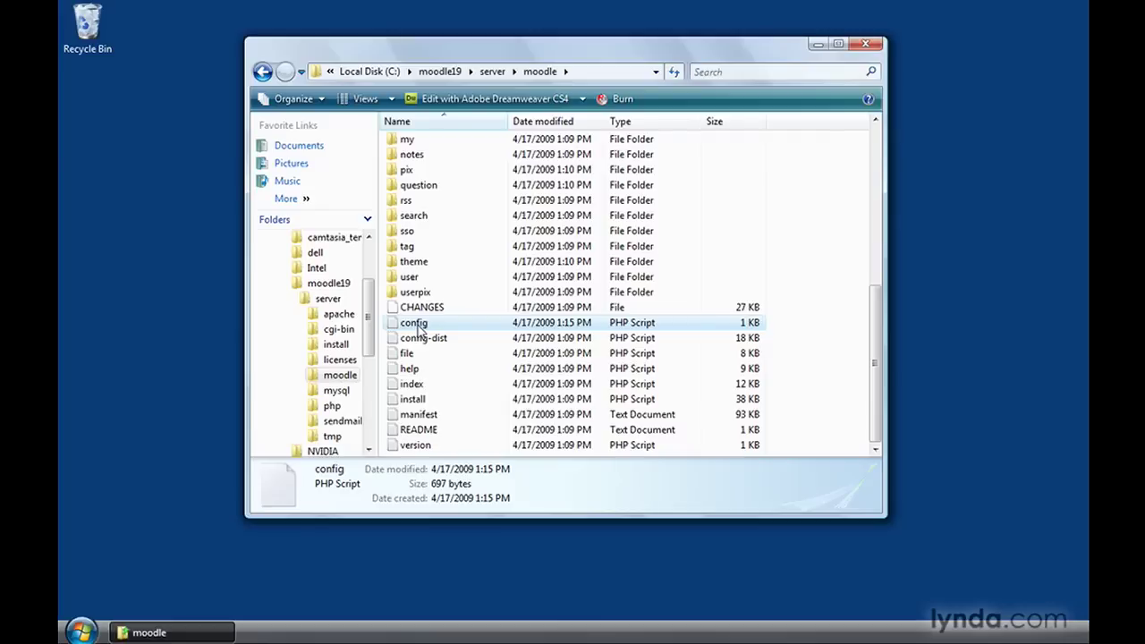
right_click(417, 329)
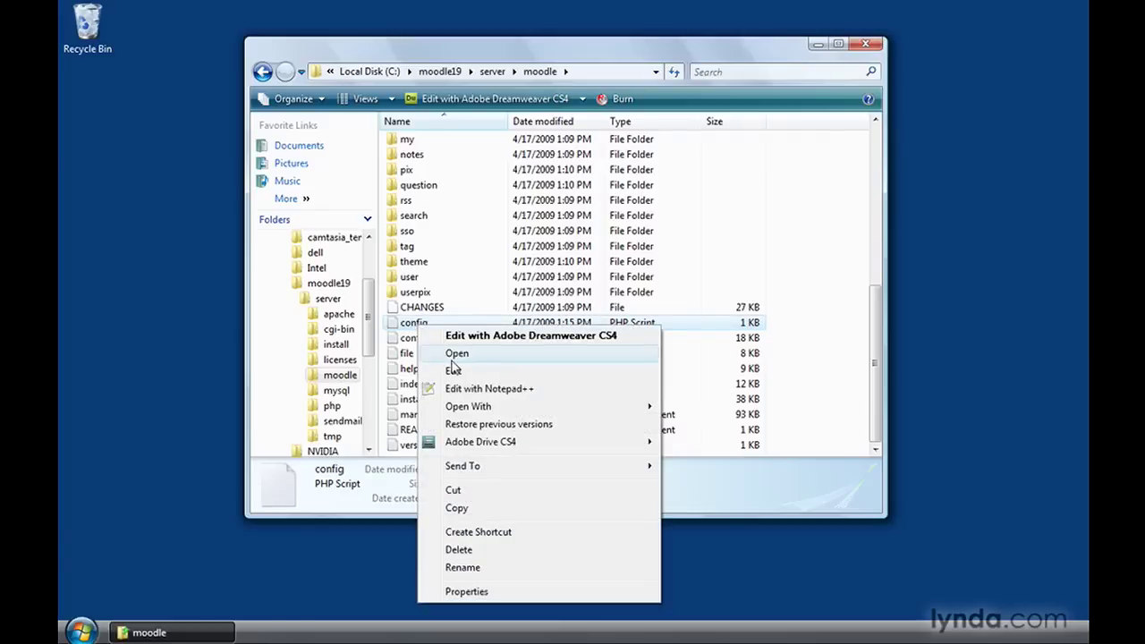
left_click(469, 392)
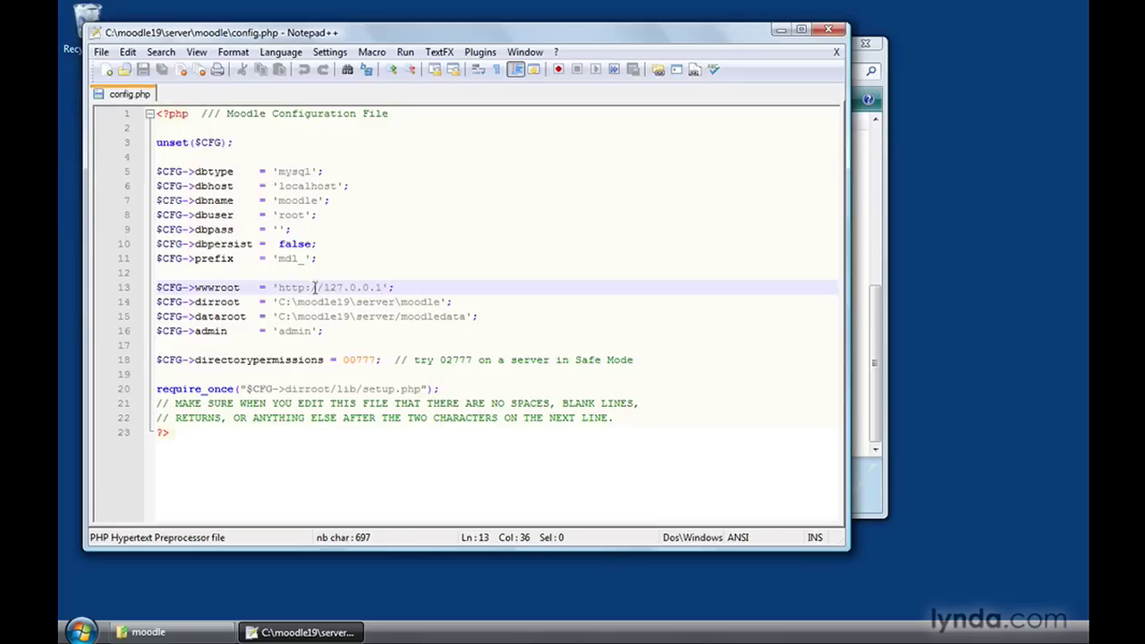
- Replace 127.0.0.1 with localhost in config.php's wwwroot, save, and close Notepad++
left_click_drag(325, 287, 382, 287)
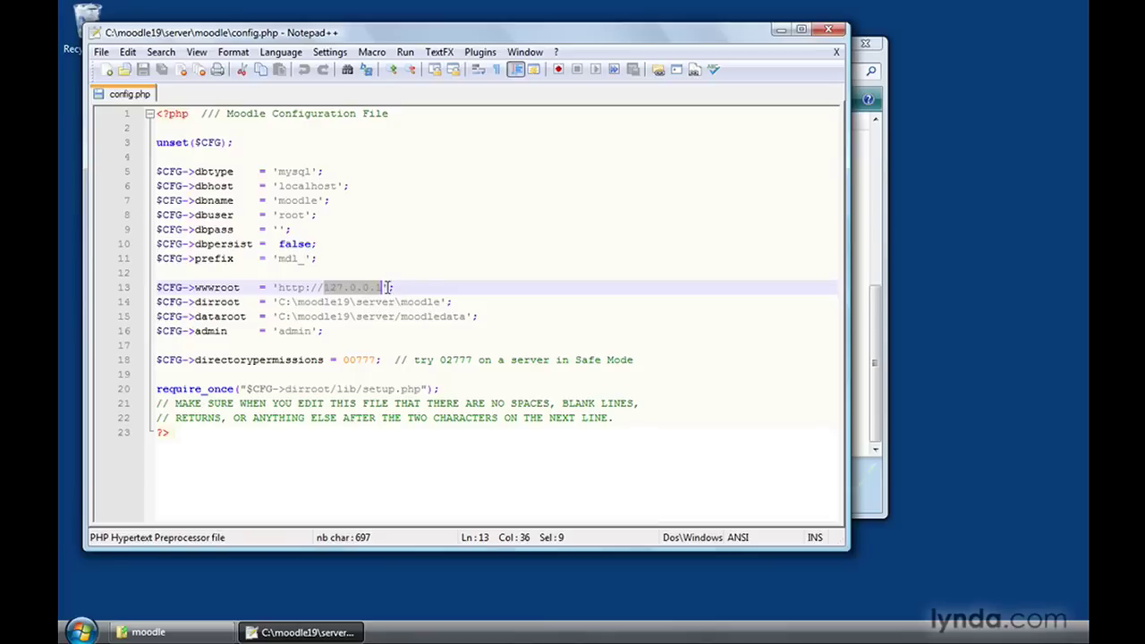
type("localhost")
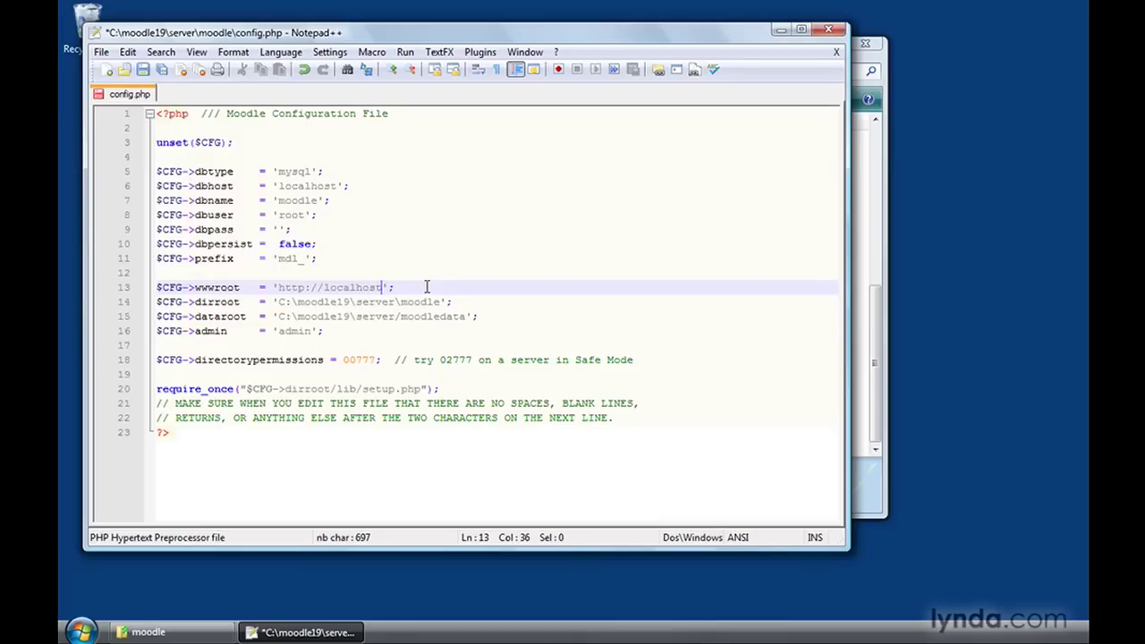
left_click(143, 71)
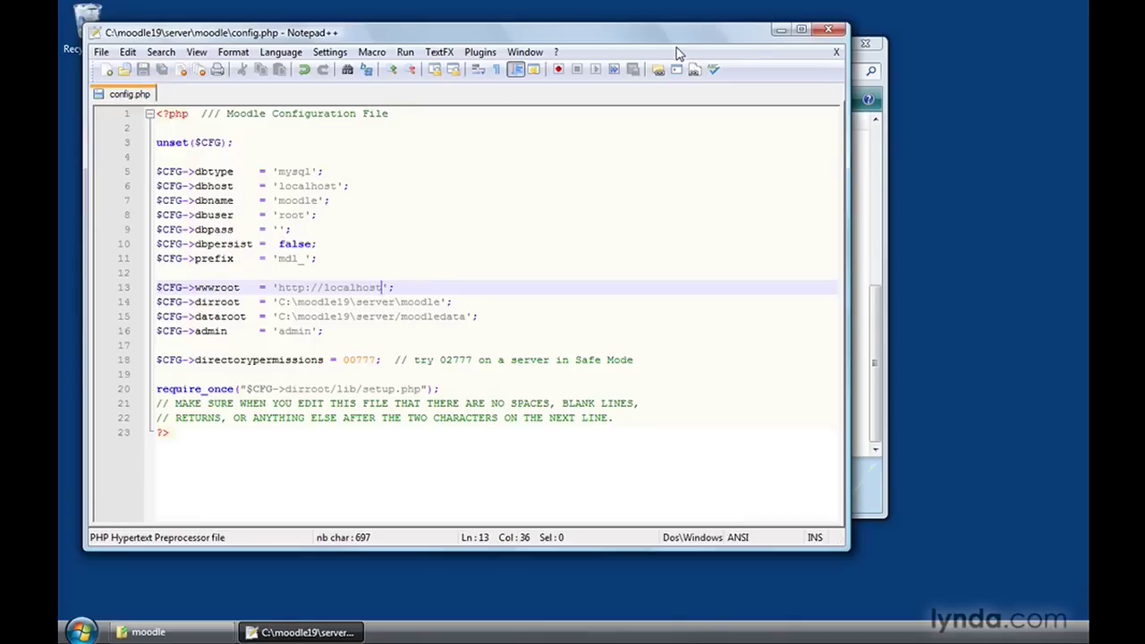
left_click(827, 30)
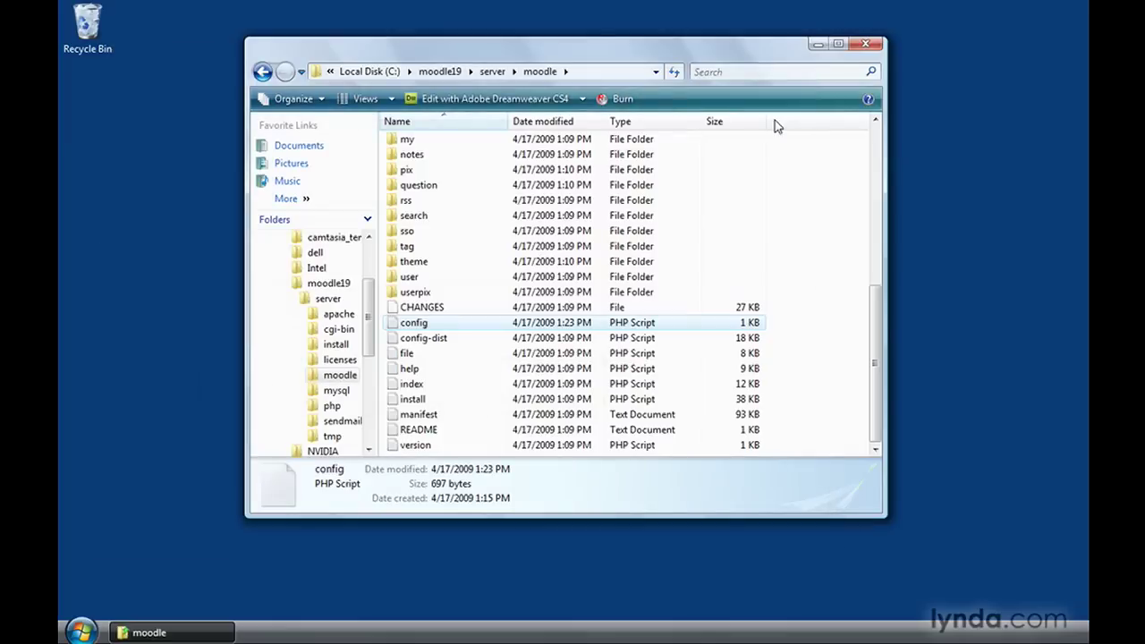
- Back in moodle19, run Start Moodle to restart Apache and MySQL, then bring up the Start menu
left_click(445, 73)
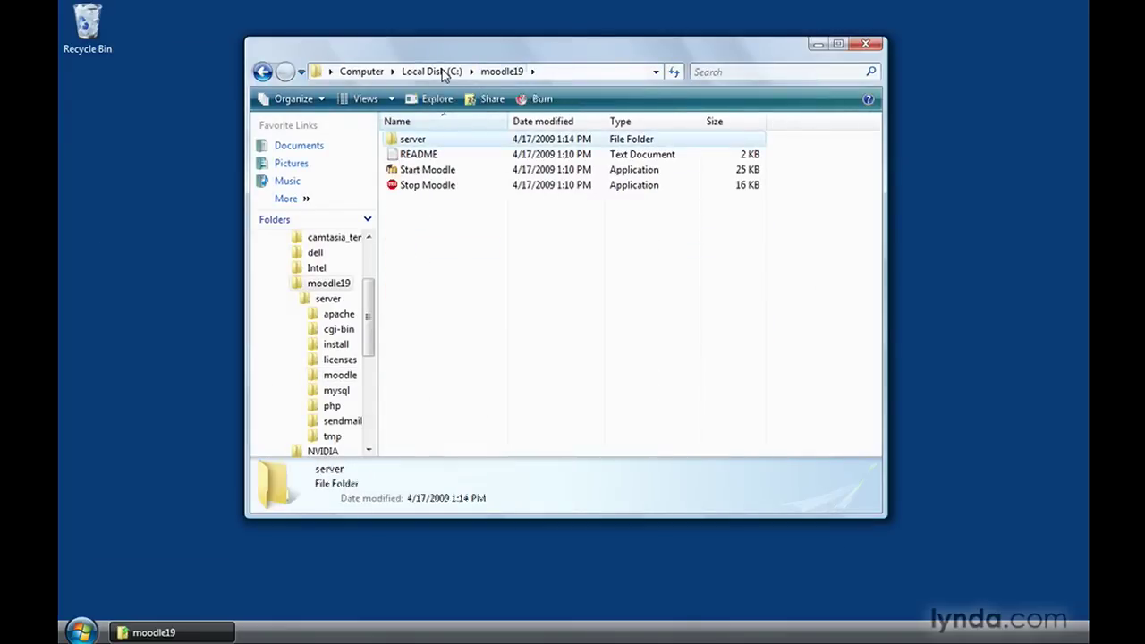
double_click(414, 174)
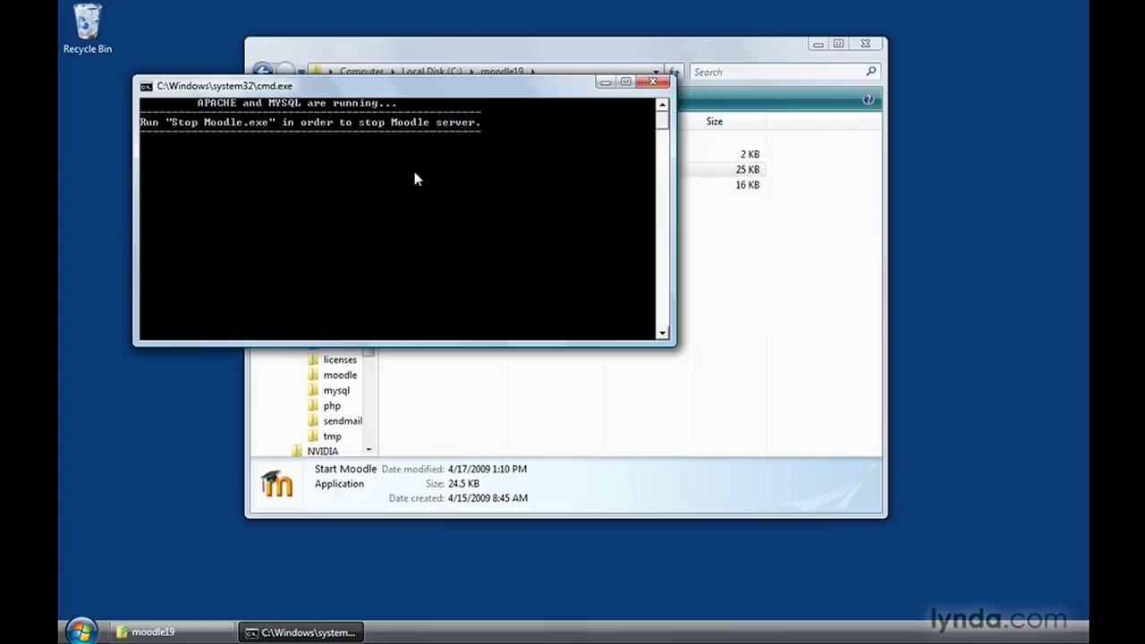
left_click(681, 234)
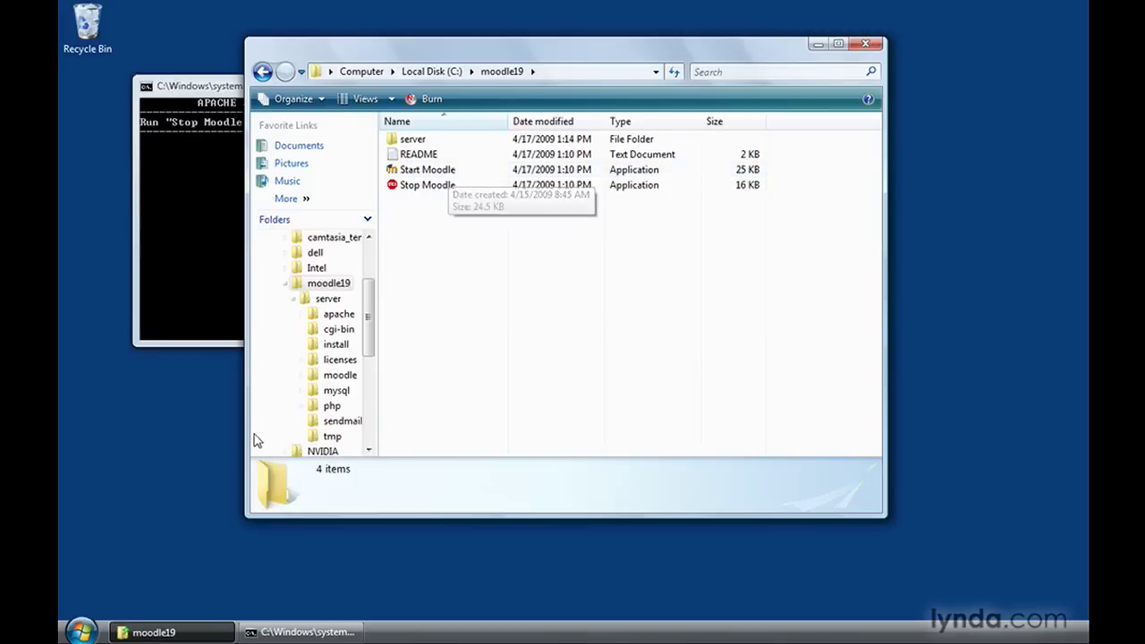
left_click(80, 631)
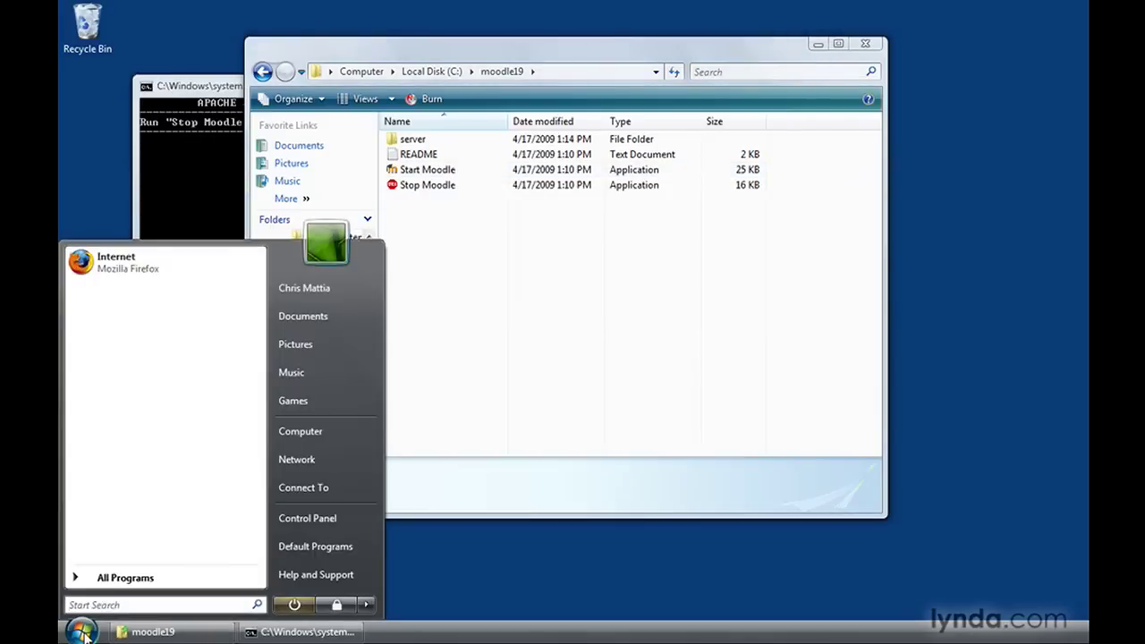
left_click(112, 268)
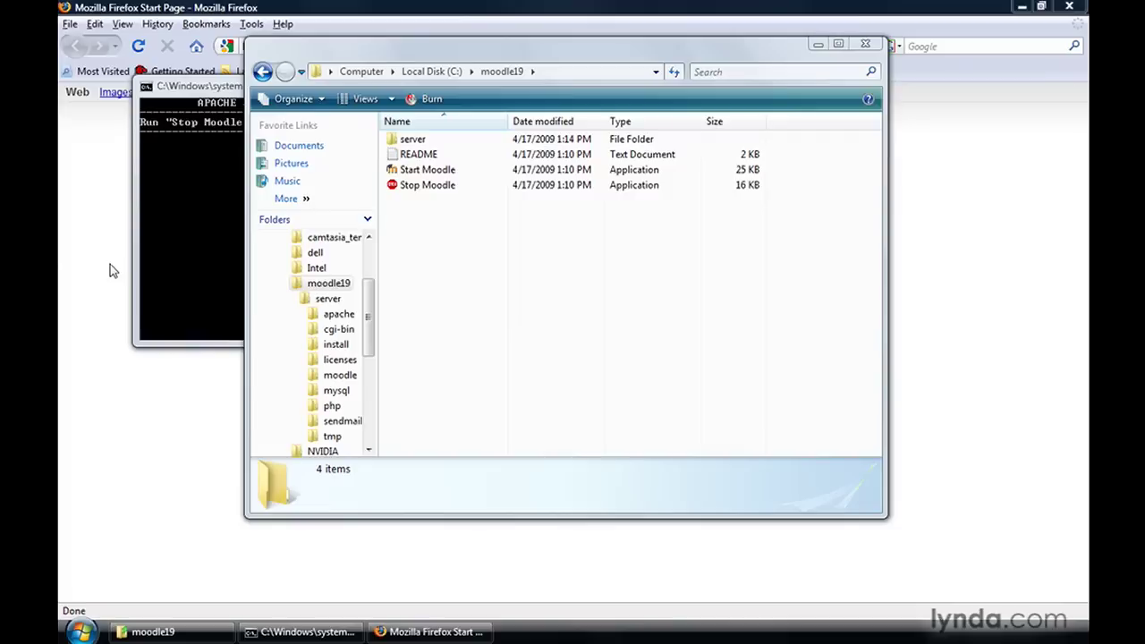
left_click(243, 46)
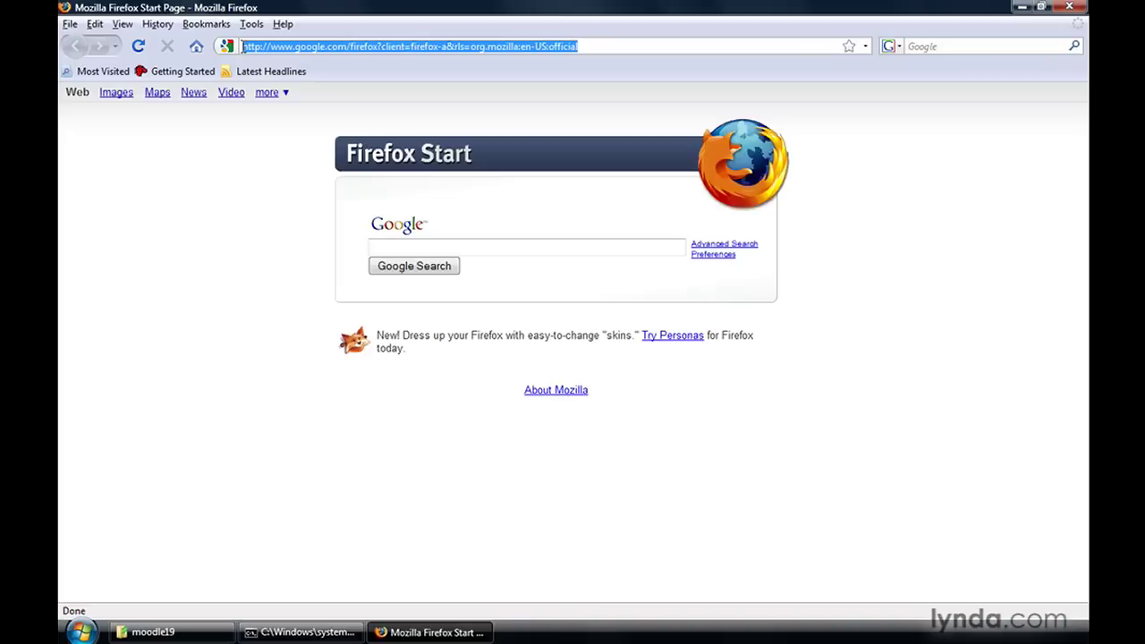
type("localhost")
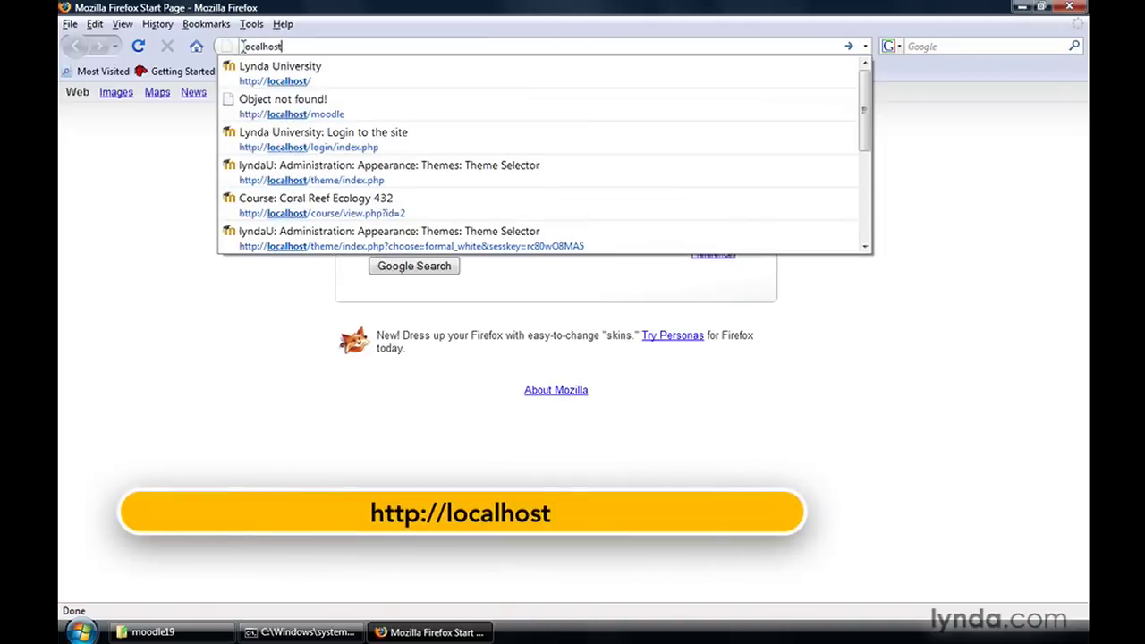
key("Return")
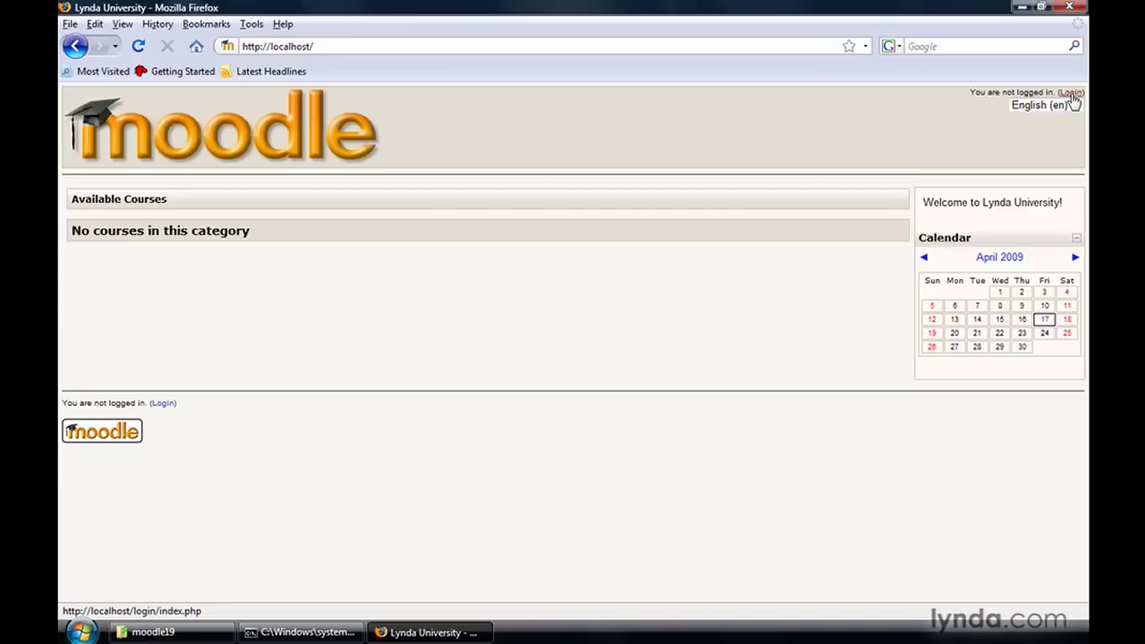
- Log in to the local Moodle site as Admin User with the administrator password
left_click(1071, 93)
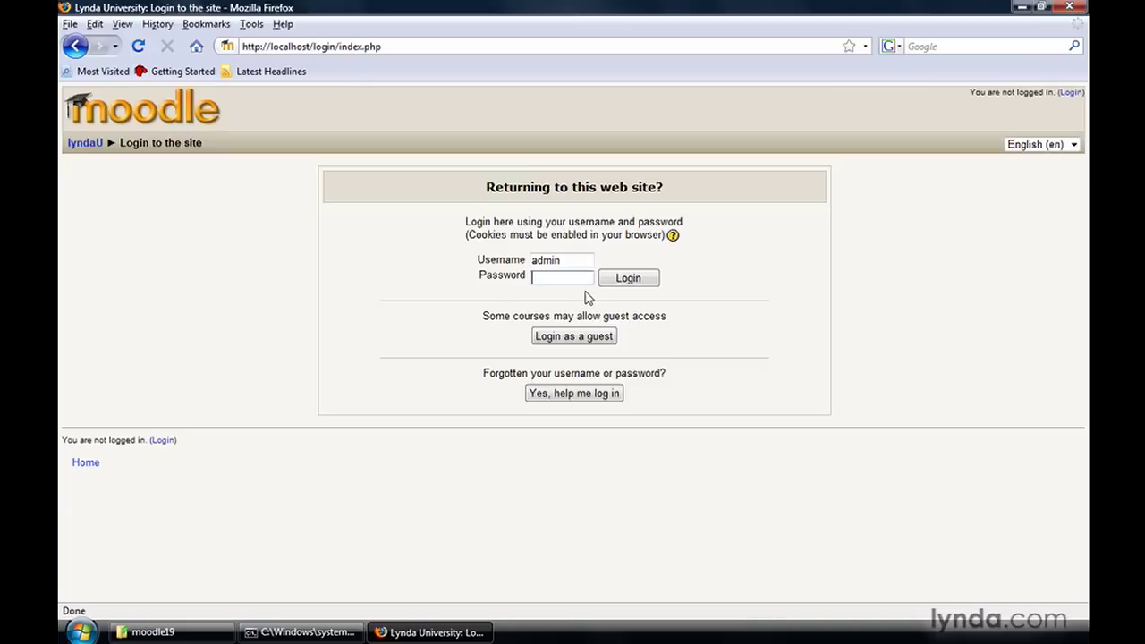
type("*****")
left_click(614, 279)
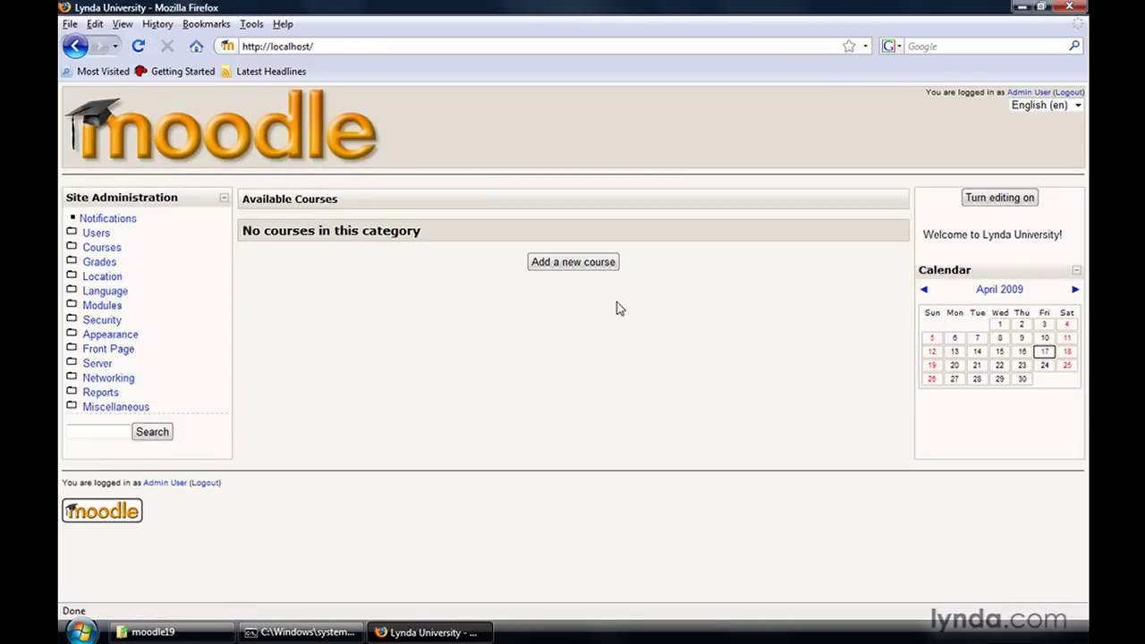